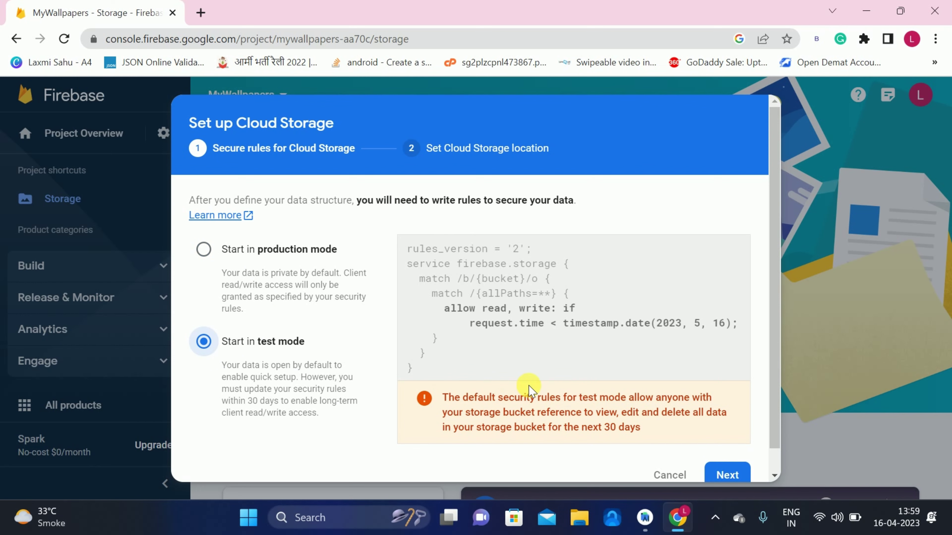
# Finish the Cloud Storage setup with test mode rules and the nam5 (us-central) location, and dismiss the feedback survey
pyautogui.scroll(-1, 530, 390)
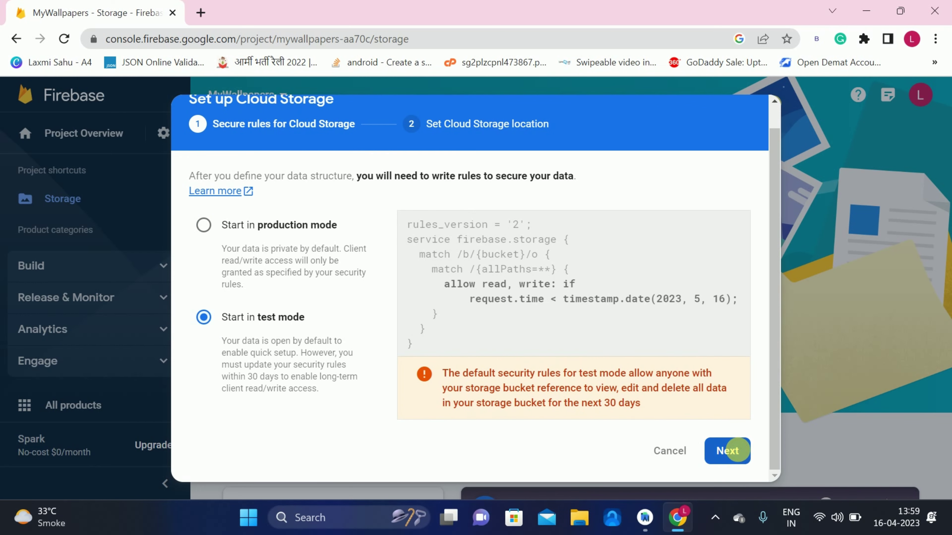
pyautogui.click(736, 451)
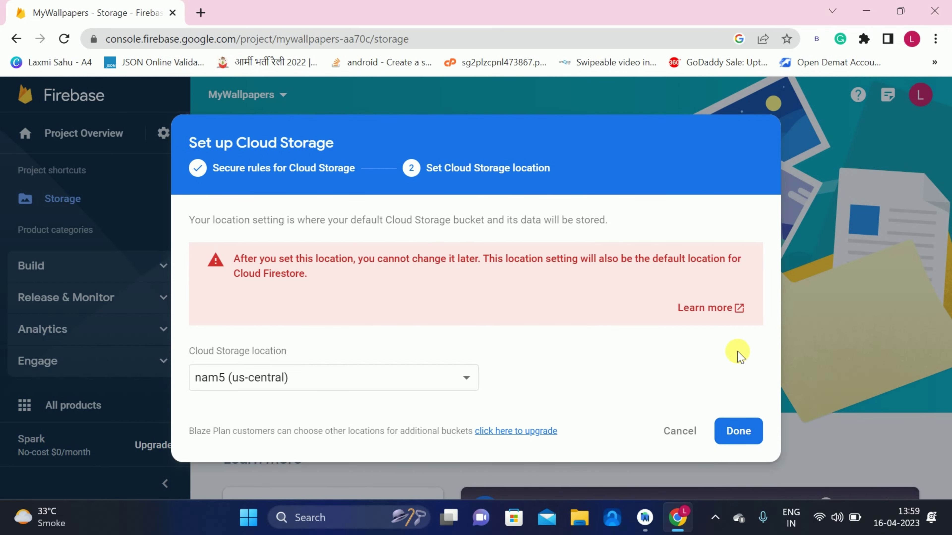
pyautogui.click(737, 432)
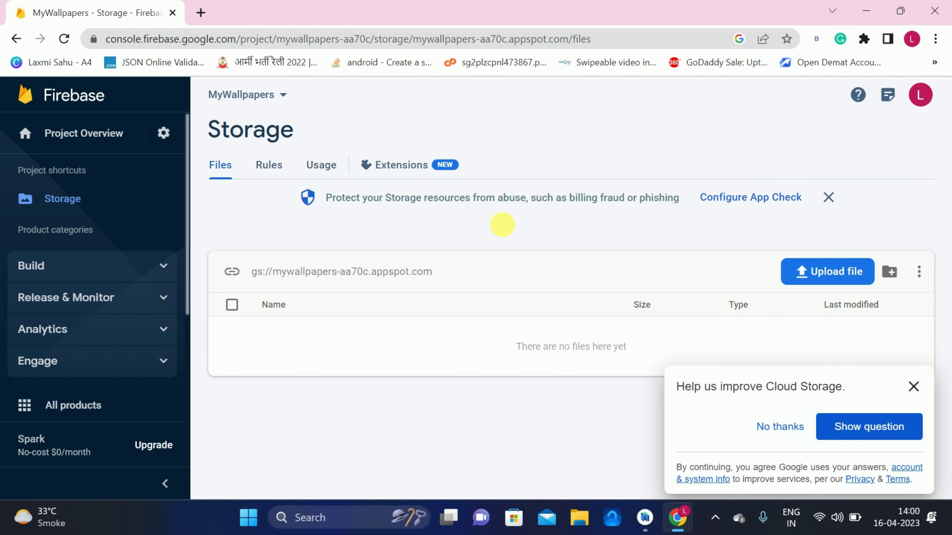
pyautogui.click(925, 388)
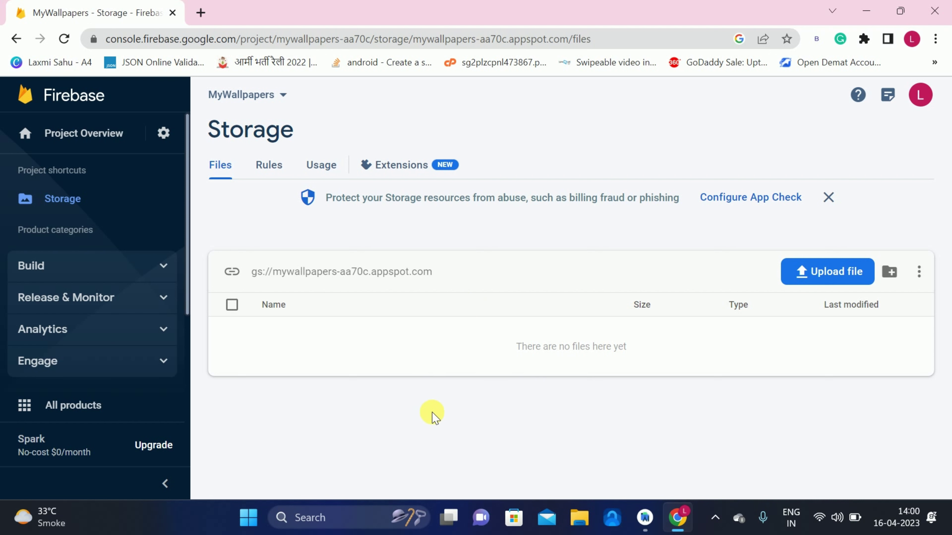
# Search Google for pinterest in a new browser tab and open the Pinterest India site
pyautogui.click(203, 13)
pyautogui.write('pinterest')
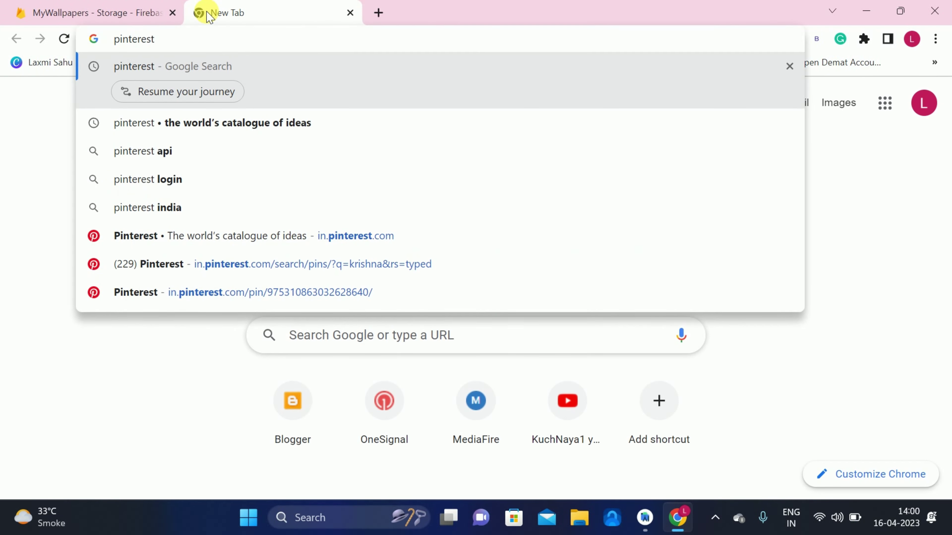
pyautogui.press('Return')
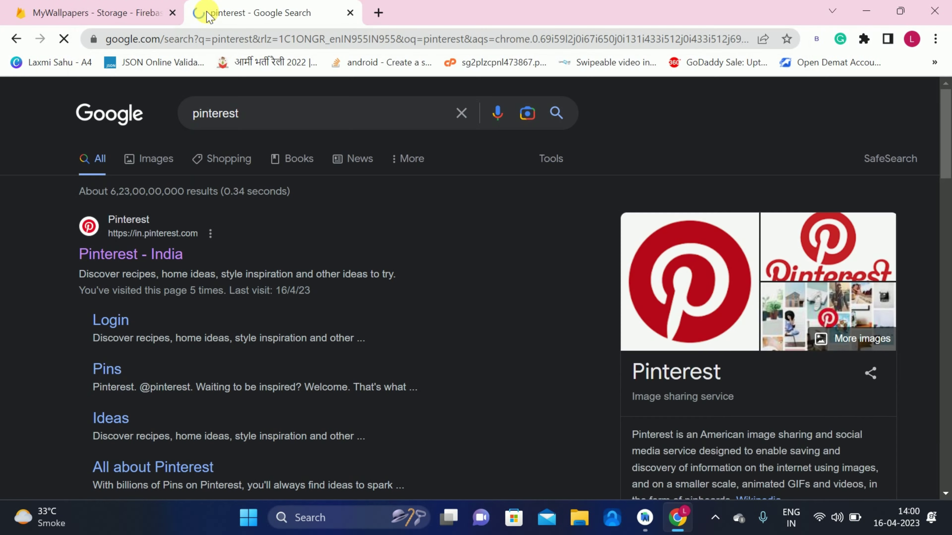
pyautogui.click(136, 262)
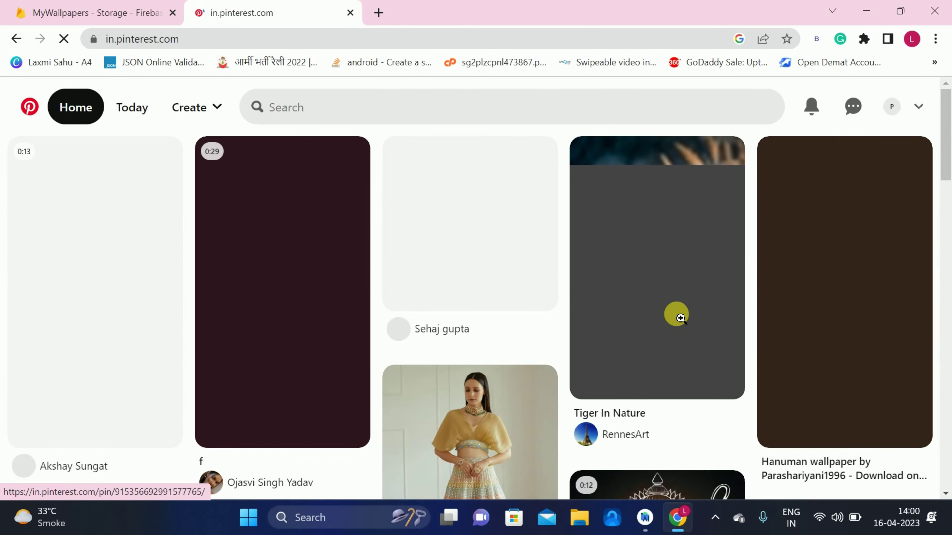
# Search Pinterest for krishna
pyautogui.scroll(-4, 681, 318)
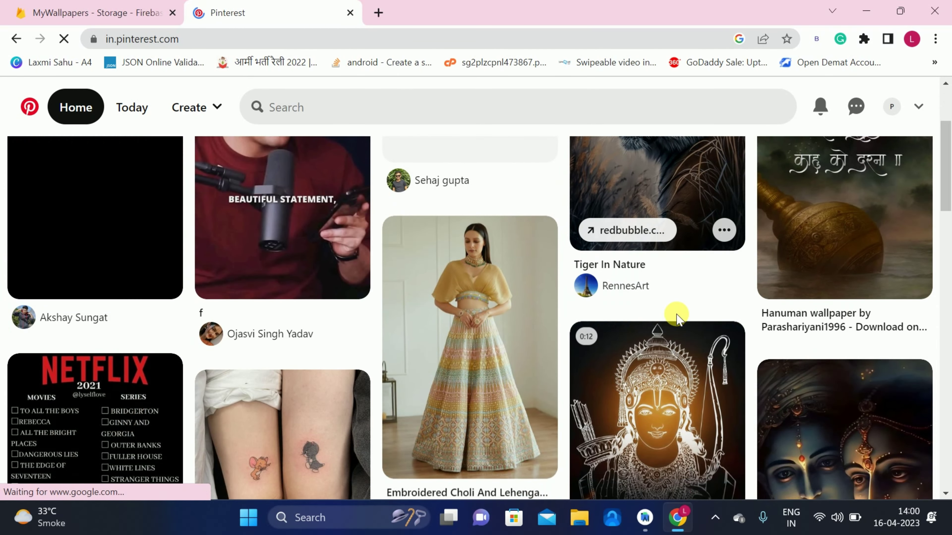
pyautogui.scroll(-6, 677, 316)
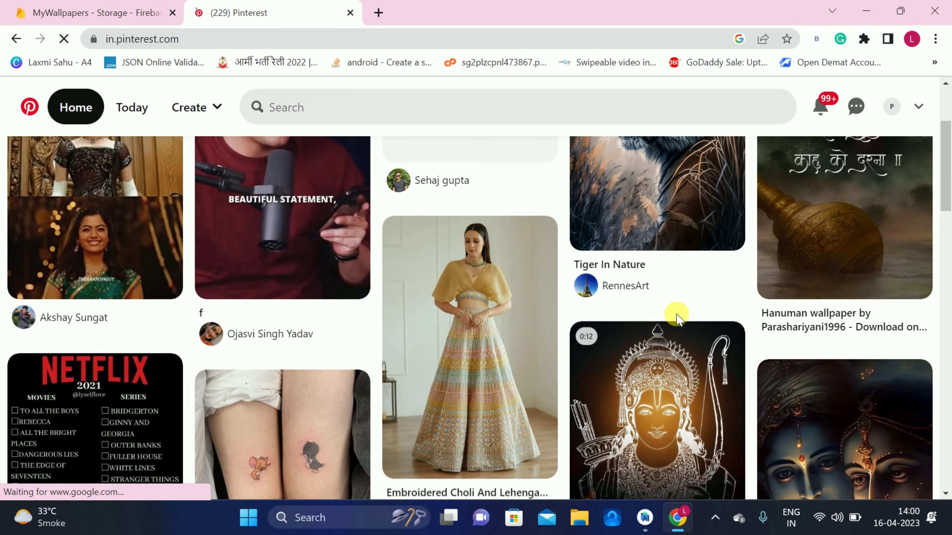
pyautogui.scroll(-6, 674, 307)
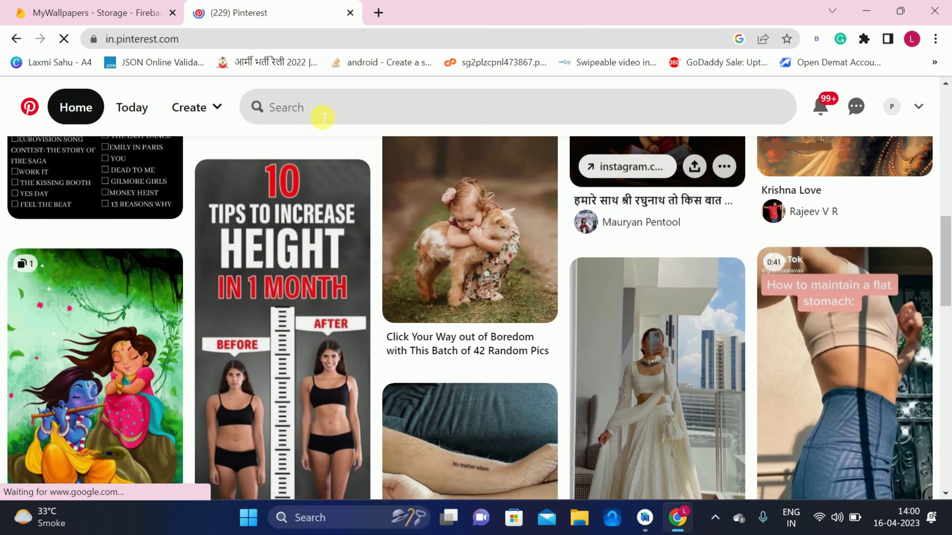
pyautogui.scroll(-2, 197, 240)
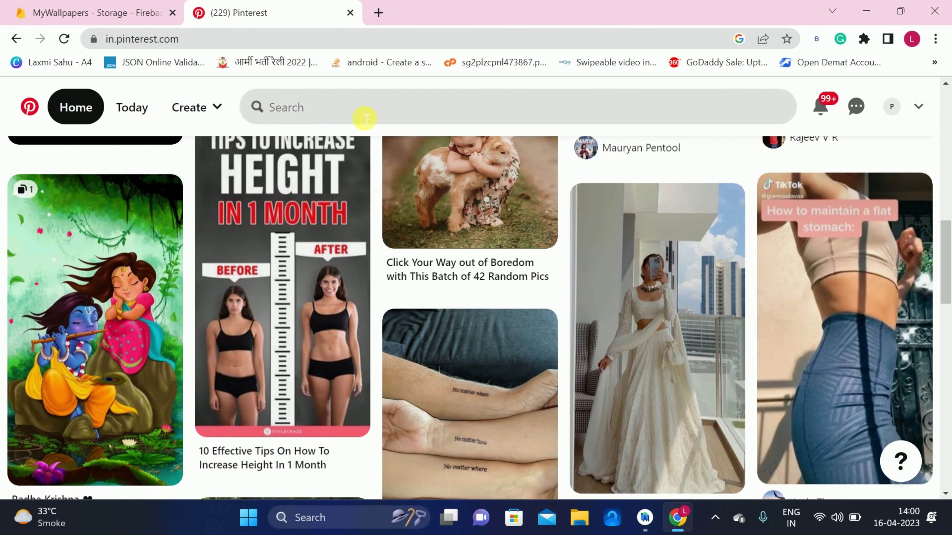
pyautogui.click(365, 118)
pyautogui.write('kr')
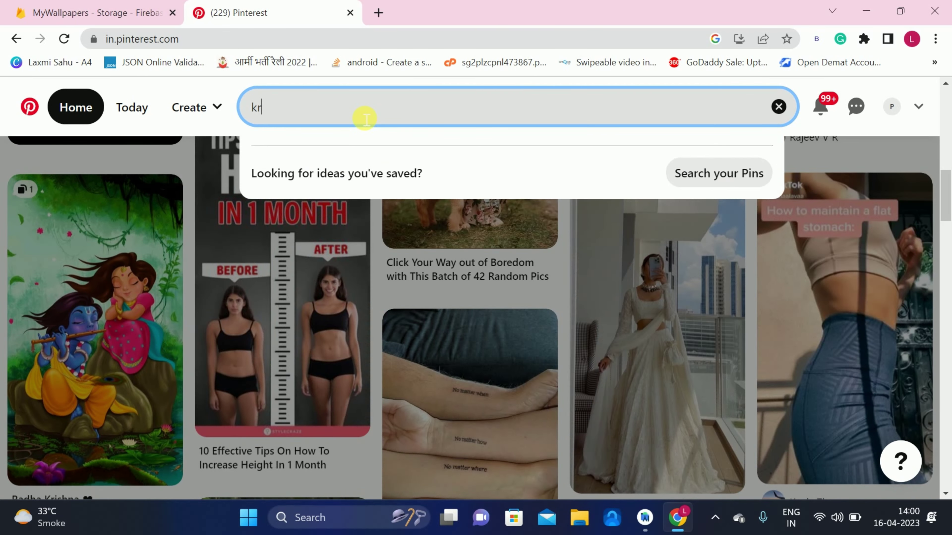
pyautogui.write('ishna')
pyautogui.press('Return')
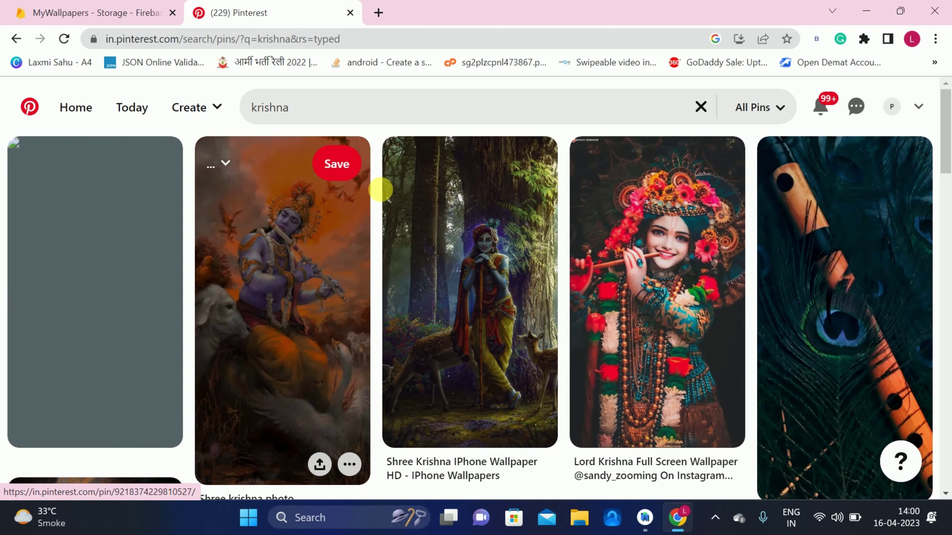
# Save the blue-and-white Krishna painting with the peacock feather and flute to the Downloads folder as 1
pyautogui.scroll(-5, 600, 295)
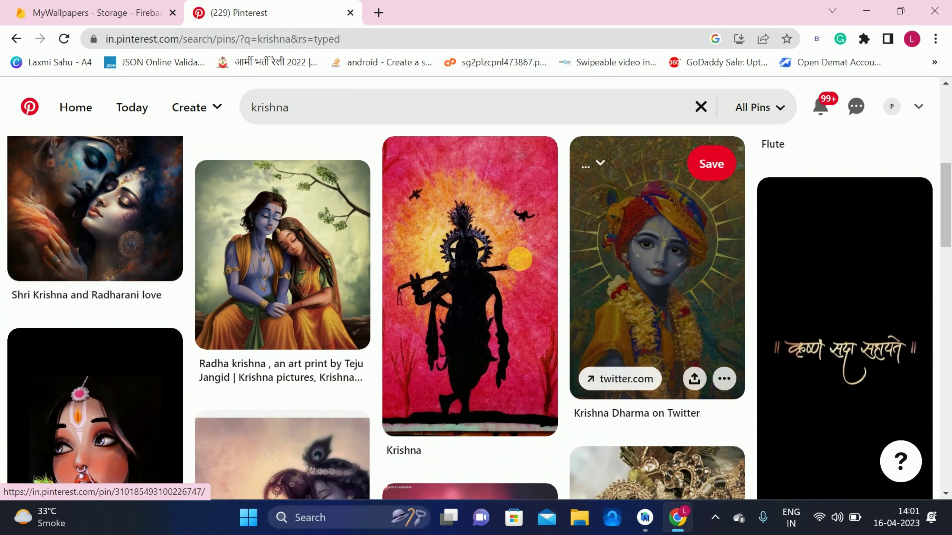
pyautogui.scroll(-5, 499, 317)
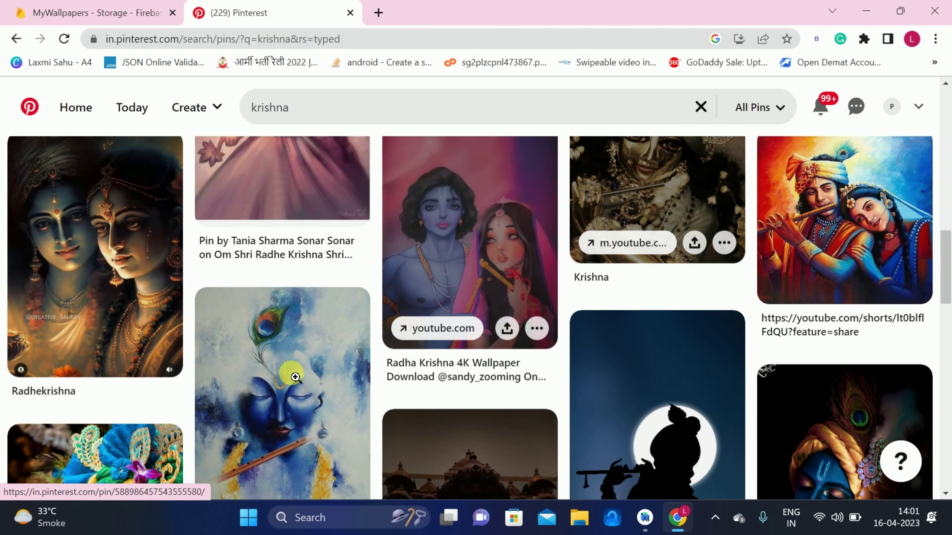
pyautogui.scroll(-4, 282, 297)
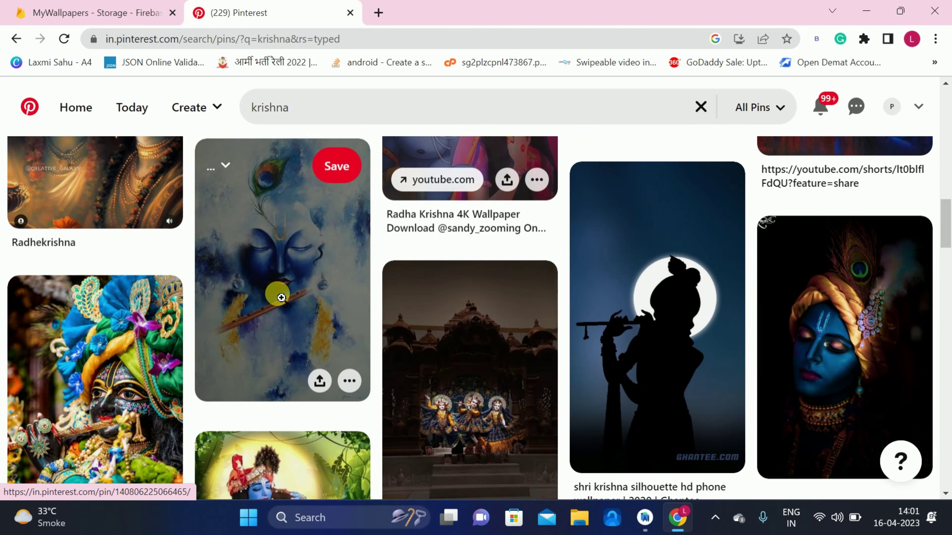
pyautogui.rightClick(276, 276)
pyautogui.click(330, 203)
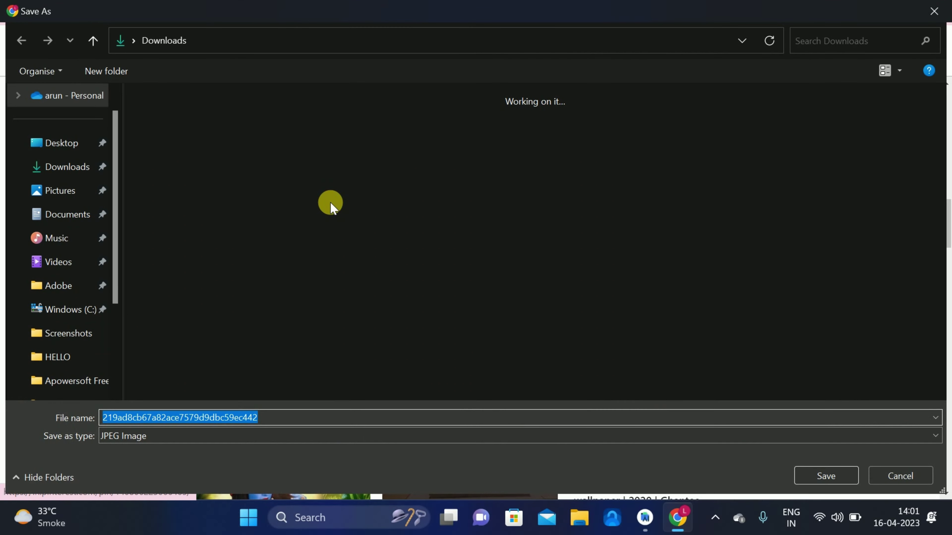
pyautogui.write('1')
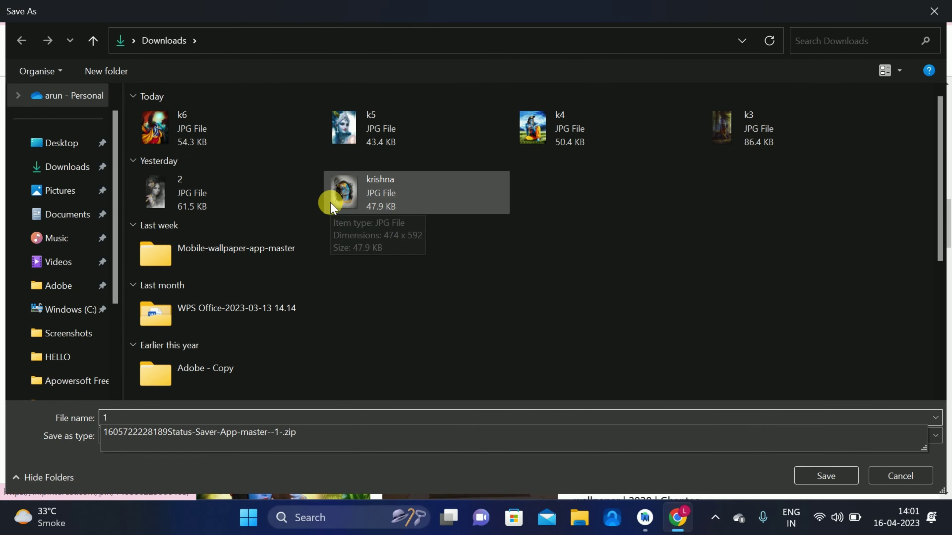
pyautogui.press('Return')
# Save the black Krishna silhouette image with the pink and orange background as 22
pyautogui.scroll(-1, 656, 221)
pyautogui.scroll(-4, 656, 221)
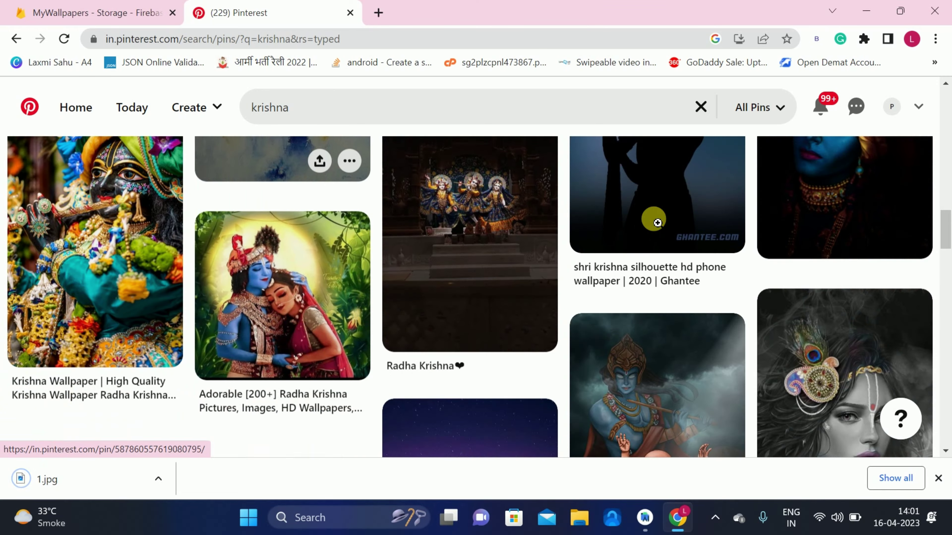
pyautogui.scroll(-4, 652, 221)
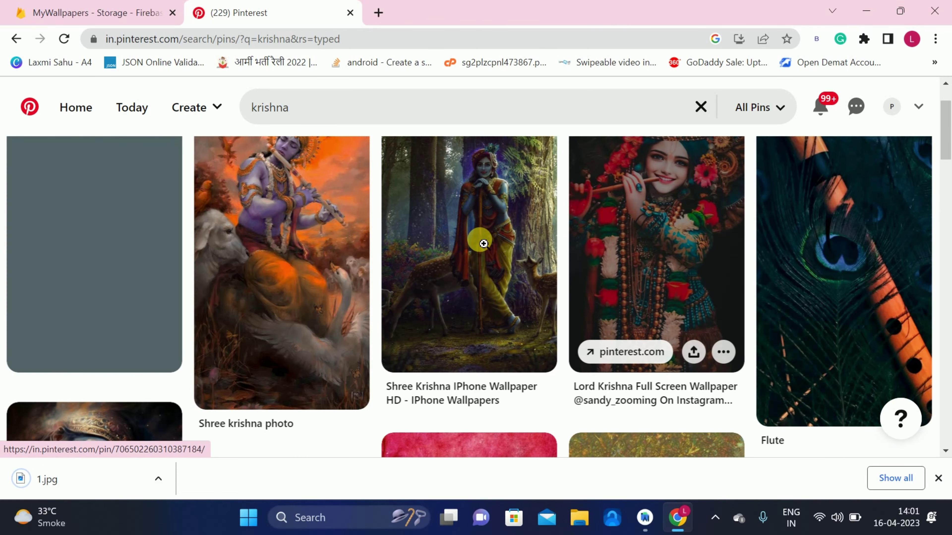
pyautogui.scroll(-8, 480, 240)
pyautogui.rightClick(517, 273)
pyautogui.click(571, 206)
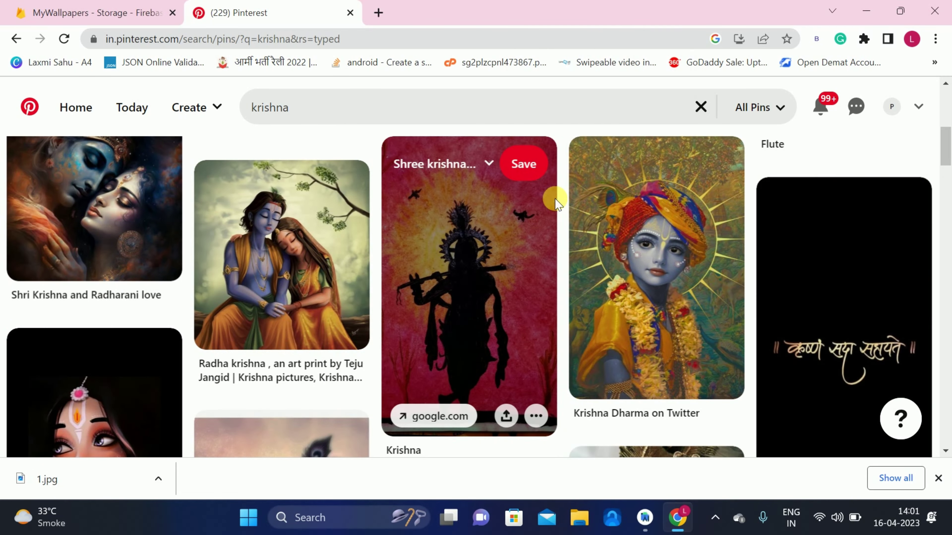
pyautogui.write('22')
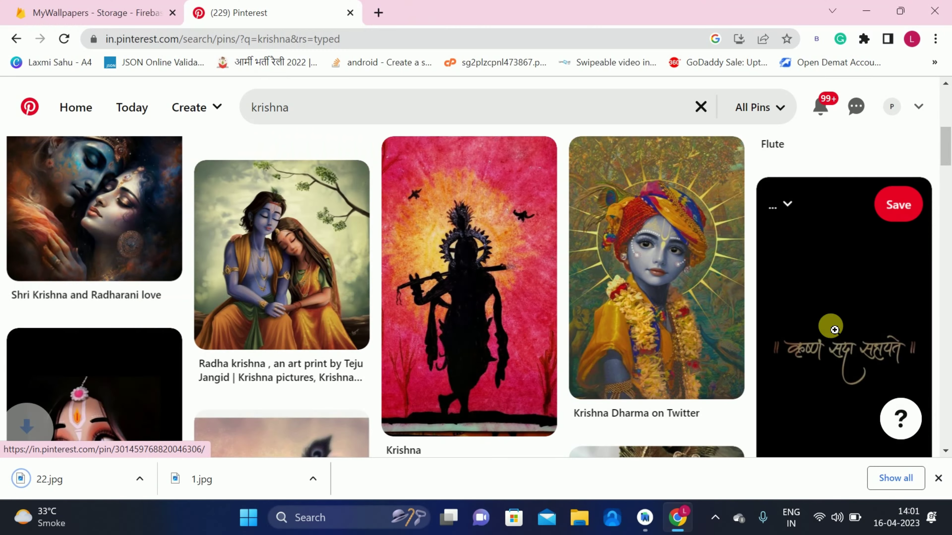
# Save the Radha Krishna 4K Wallpaper image from the search results as 33
pyautogui.scroll(-8, 355, 340)
pyautogui.rightClick(442, 299)
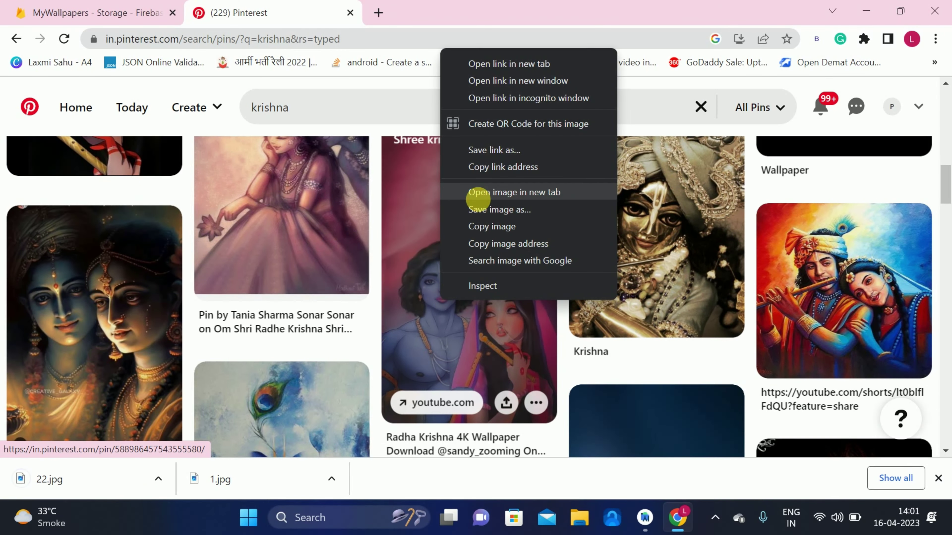
pyautogui.click(479, 193)
pyautogui.rightClick(463, 250)
pyautogui.click(506, 411)
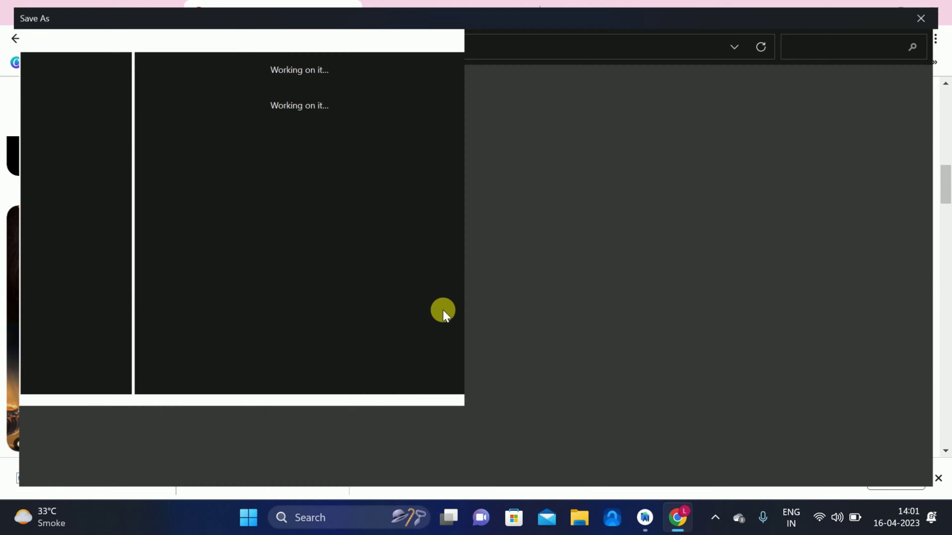
pyautogui.write('33')
pyautogui.press('Return')
# Save the Jai Jai Ram Krishna Hari image of the blue figure holding the globe as 44
pyautogui.scroll(-15, 371, 376)
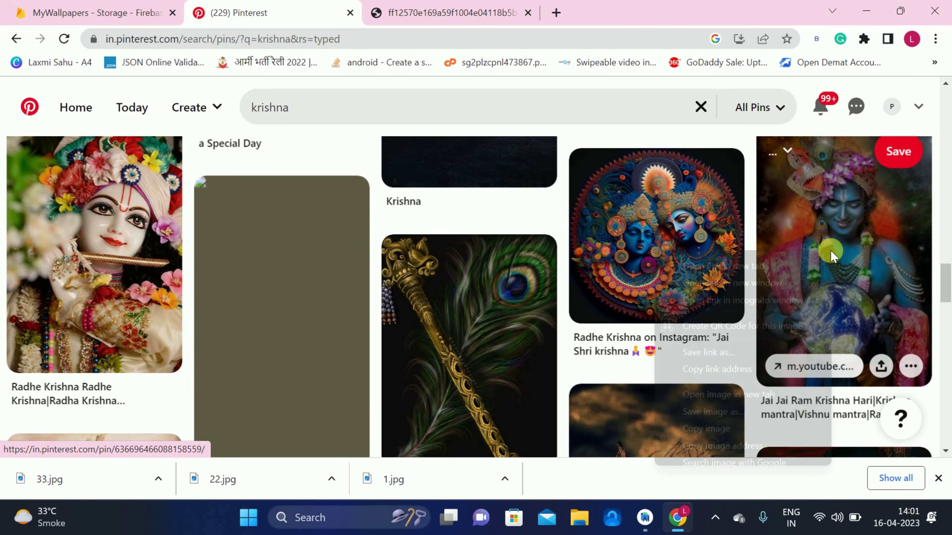
pyautogui.rightClick(839, 243)
pyautogui.click(726, 410)
pyautogui.write('44')
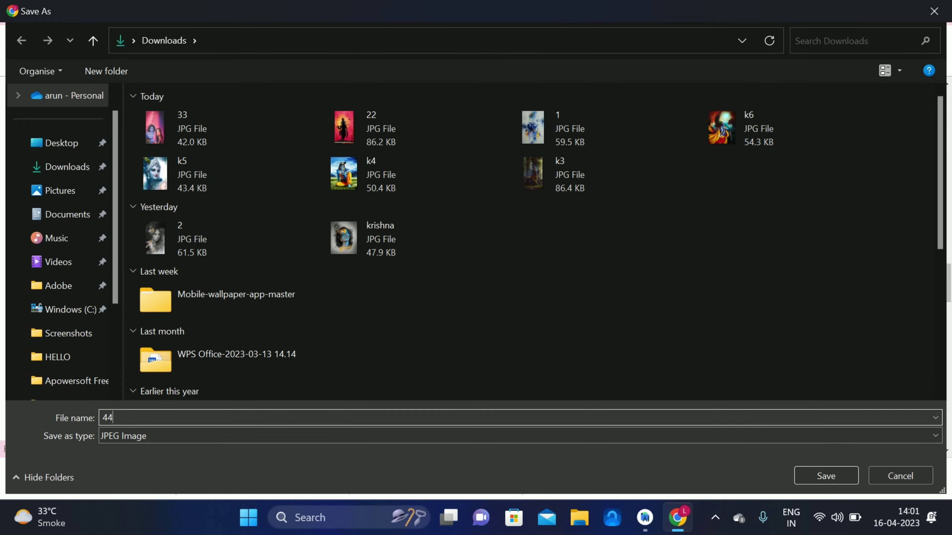
pyautogui.press('Return')
# Upload 1.jpg, 22.jpg, 33.jpg and 44.jpg from Downloads to the MyWallpapers Firebase storage bucket, and dismiss the browser's download list
pyautogui.scroll(-5, 593, 345)
pyautogui.scroll(-5, 590, 342)
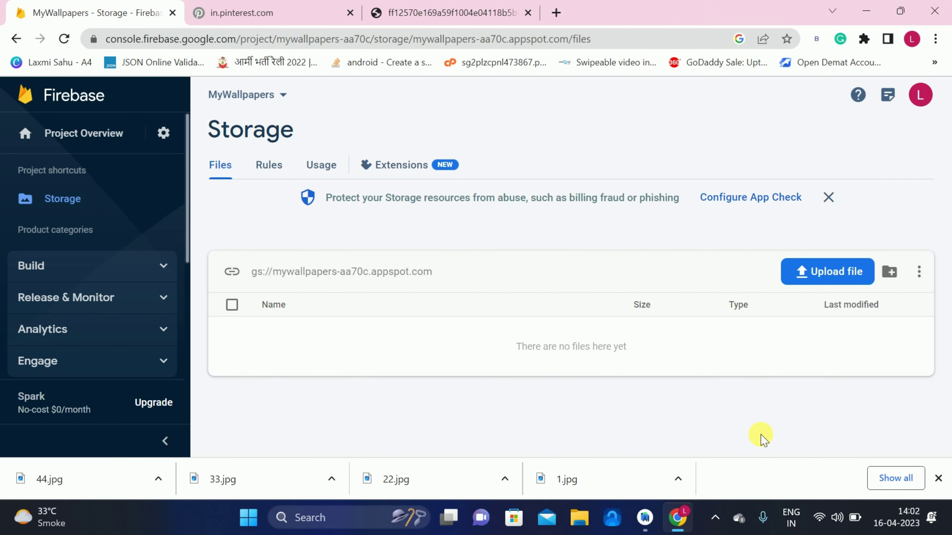
pyautogui.click(841, 273)
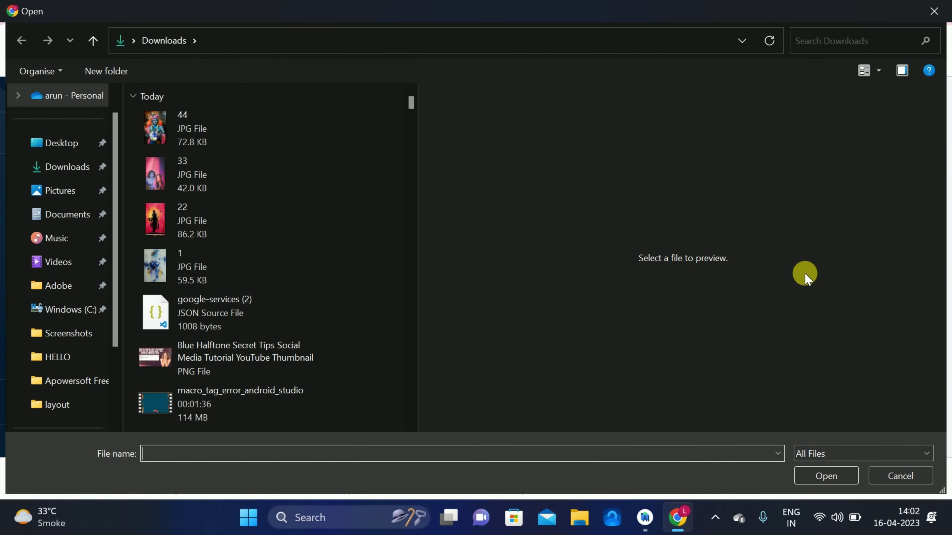
pyautogui.click(275, 268)
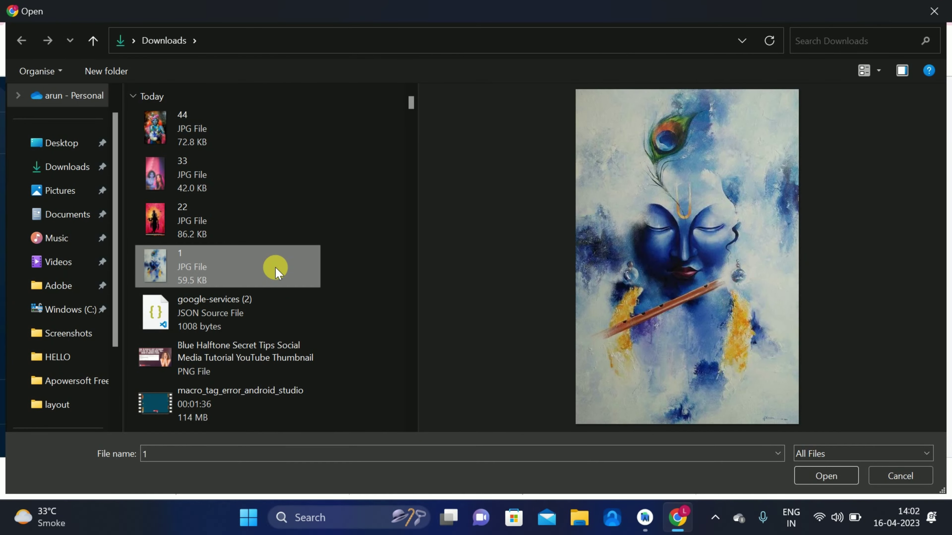
pyautogui.hotkey('shift', 'Up')
pyautogui.hotkey('shift', 'Up')
pyautogui.hotkey('shift', 'Up')
pyautogui.press('Return')
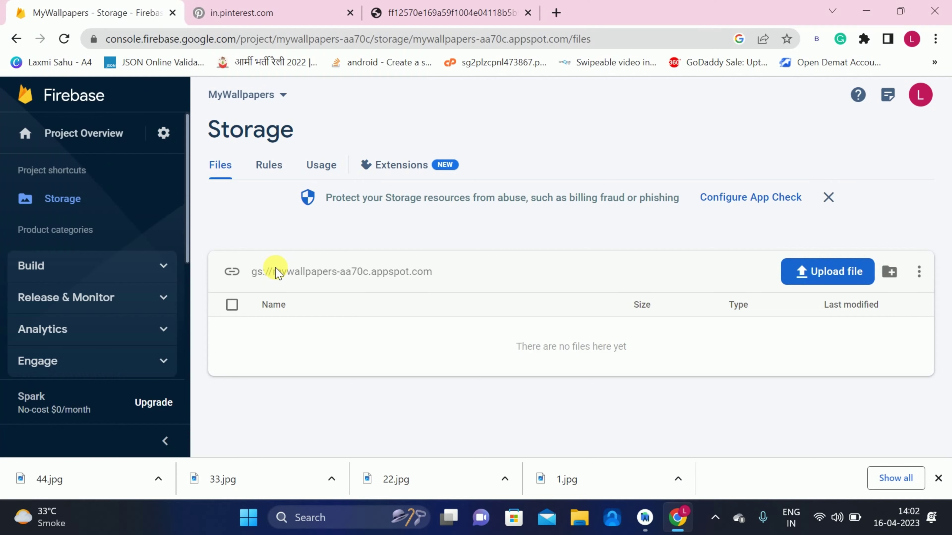
pyautogui.scroll(-3, 562, 369)
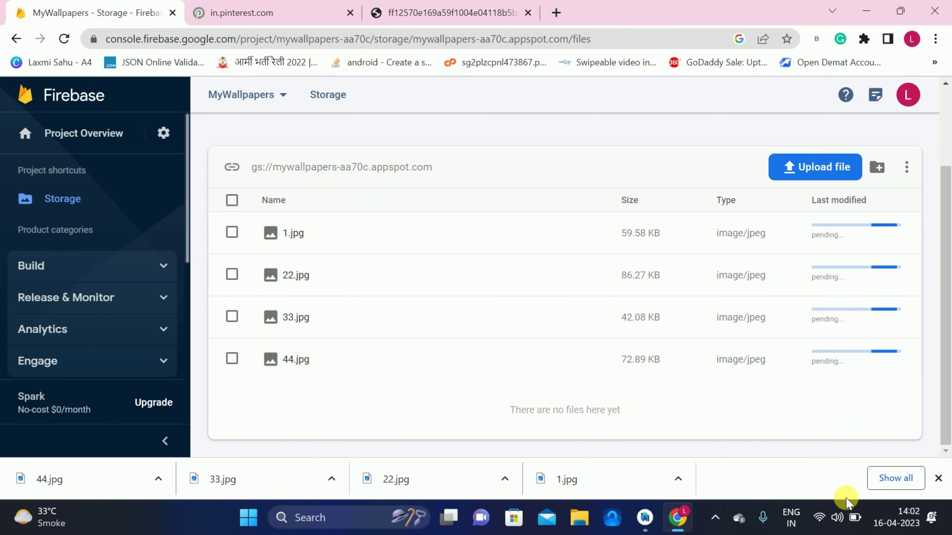
pyautogui.click(938, 479)
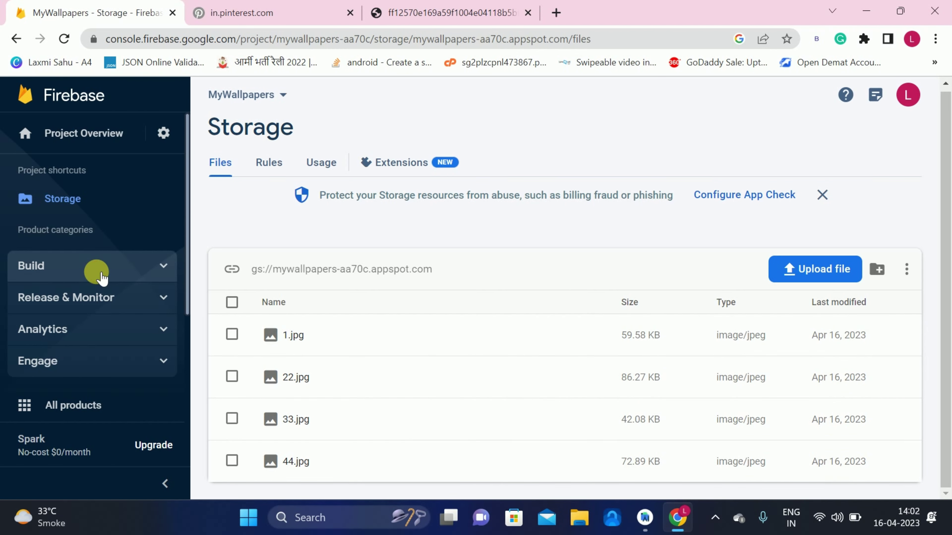
# Open the project's Realtime Database page in a new browser tab
pyautogui.click(101, 275)
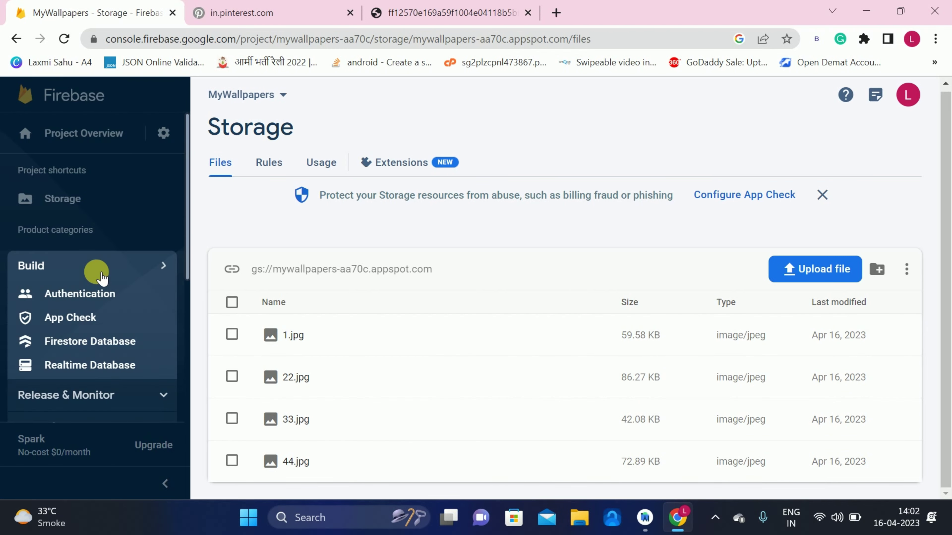
pyautogui.rightClick(81, 368)
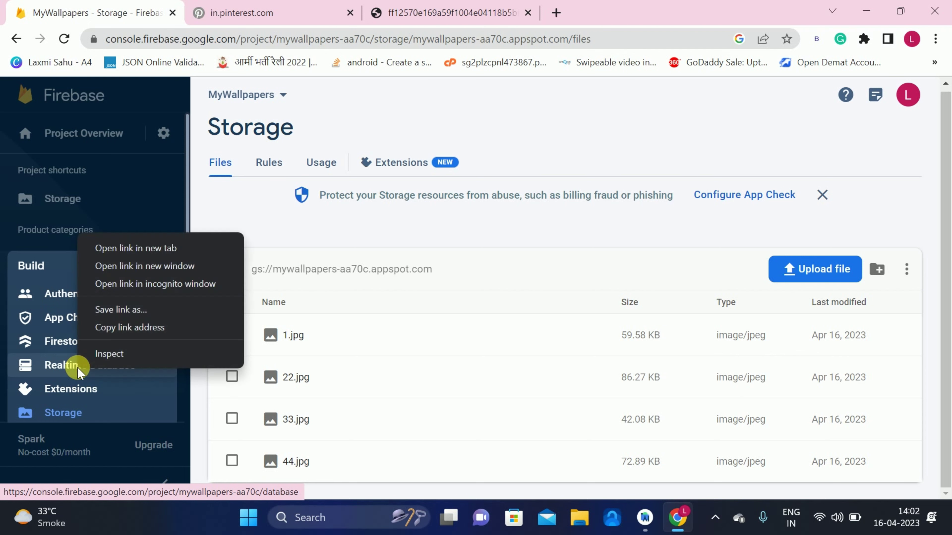
pyautogui.click(139, 249)
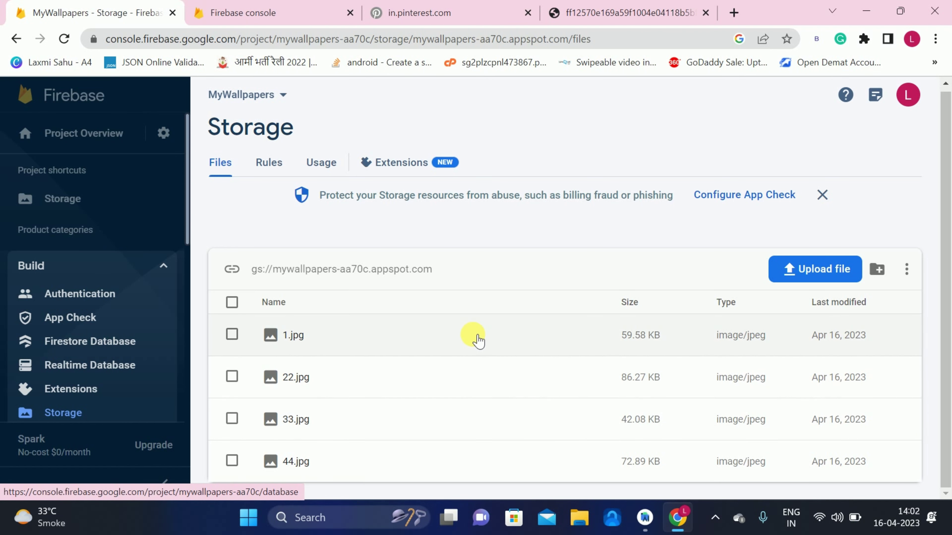
# Open the details of 1.jpg in Storage, expand its file location and copy the download URL with access token
pyautogui.click(479, 340)
pyautogui.scroll(-5, 776, 386)
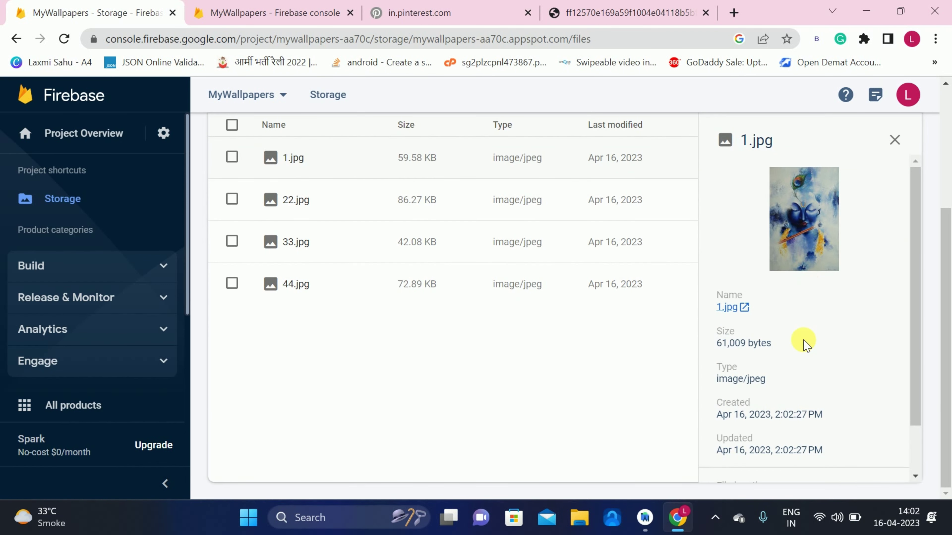
pyautogui.scroll(-2, 803, 343)
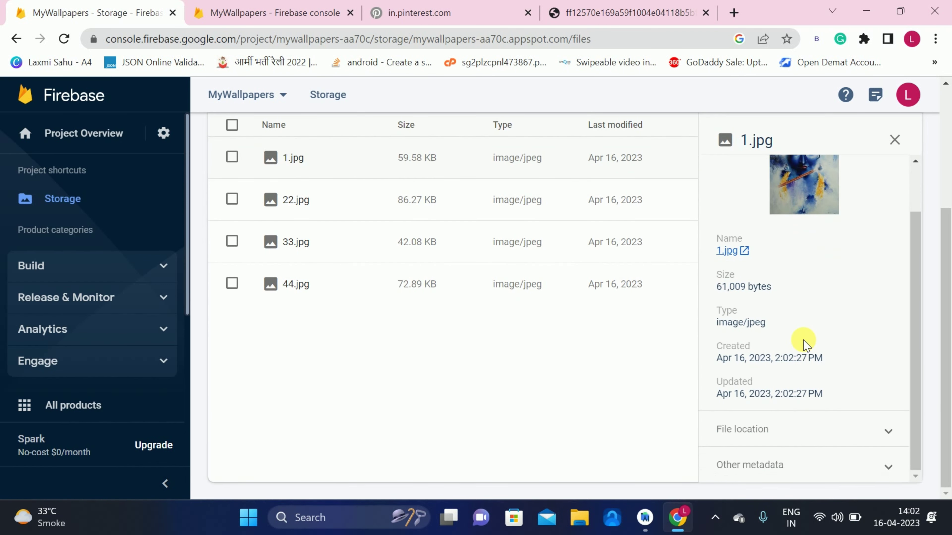
pyautogui.click(786, 435)
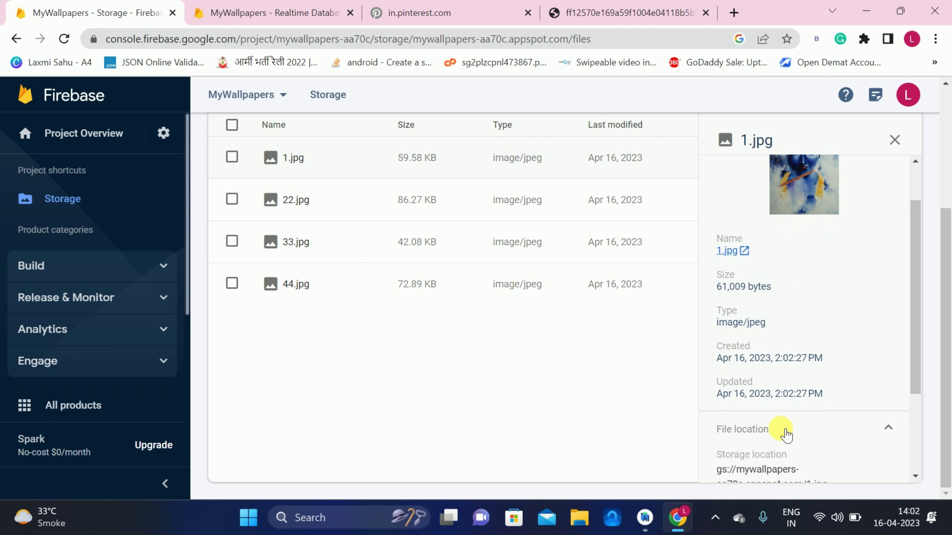
pyautogui.scroll(-3, 785, 433)
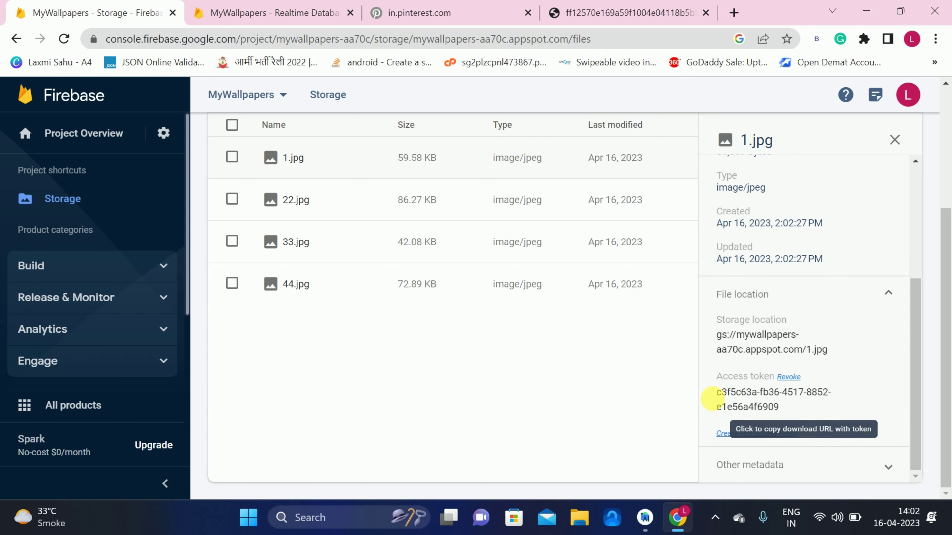
pyautogui.click(762, 405)
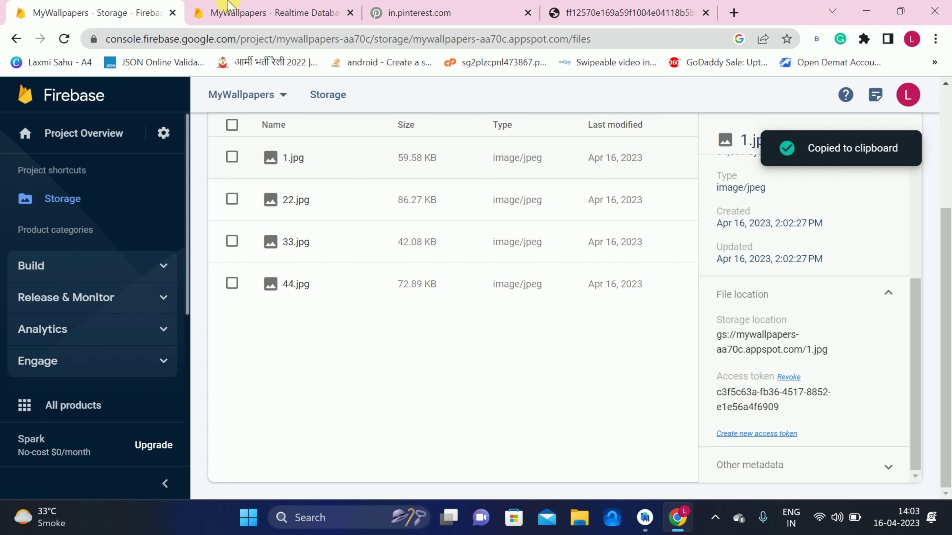
# Create the project's Realtime Database in United States (us-central1) with security rules in test mode
pyautogui.click(260, 5)
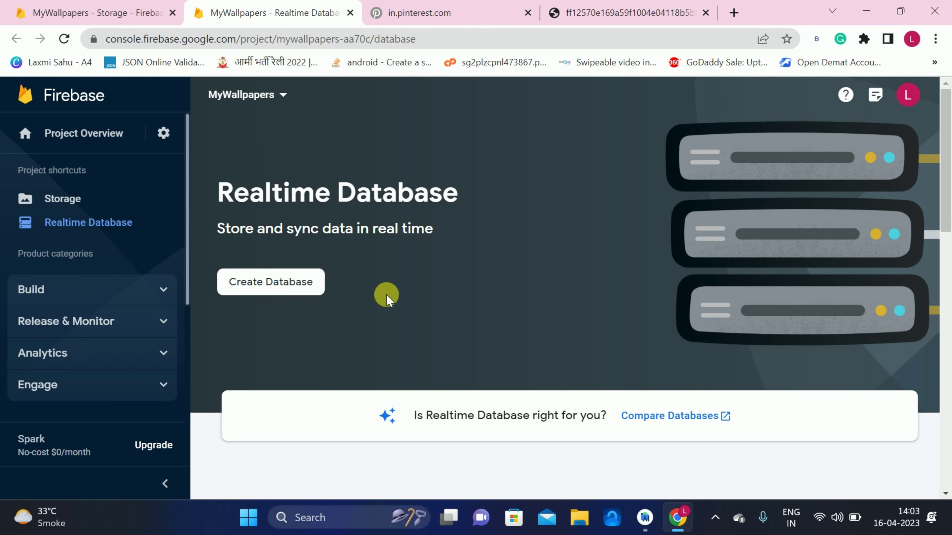
pyautogui.click(271, 285)
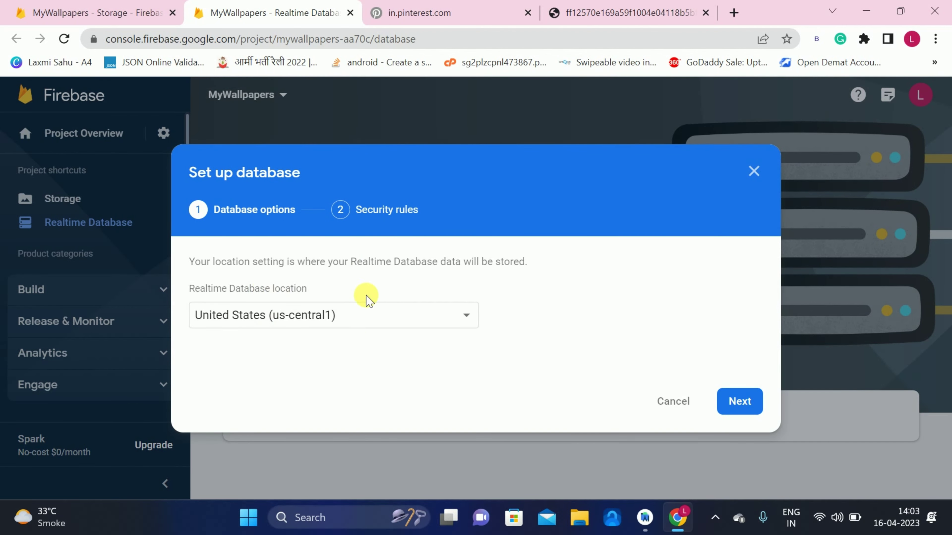
pyautogui.click(740, 401)
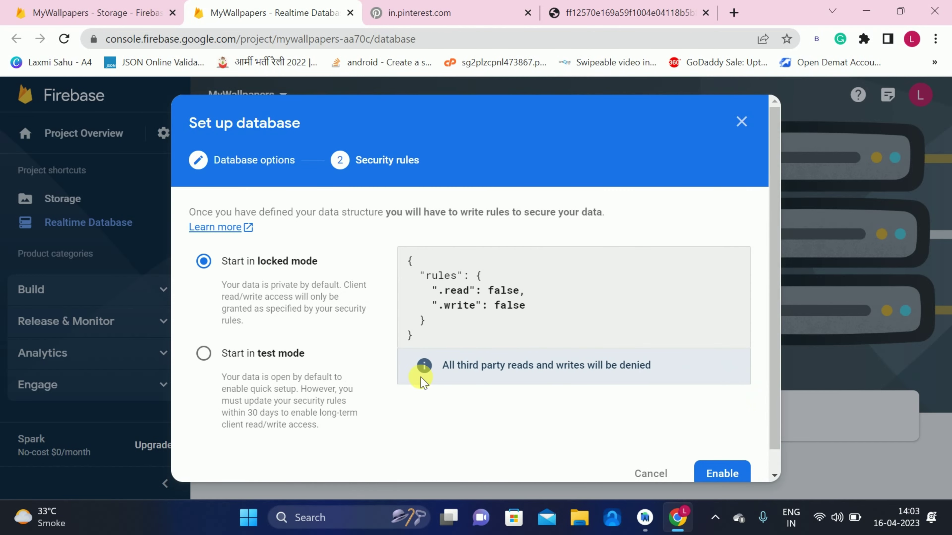
pyautogui.click(250, 356)
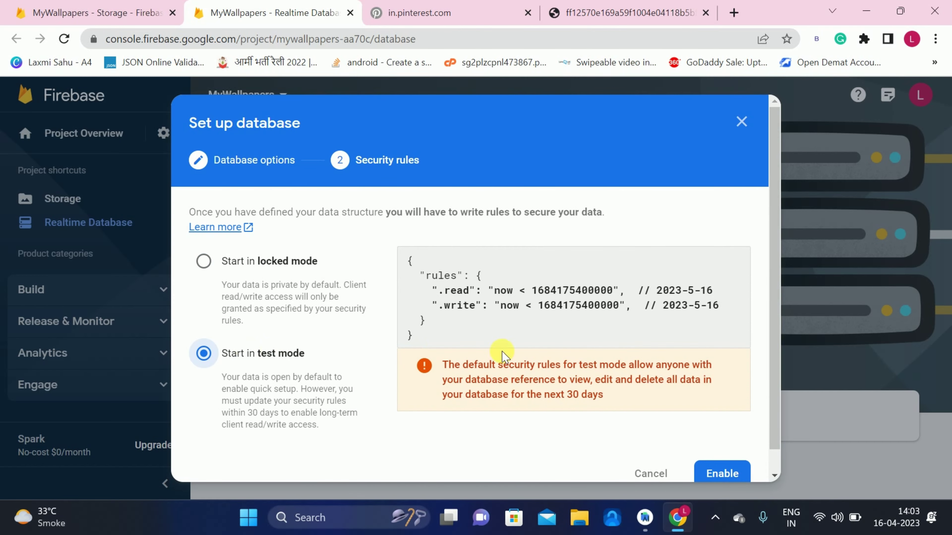
pyautogui.click(711, 475)
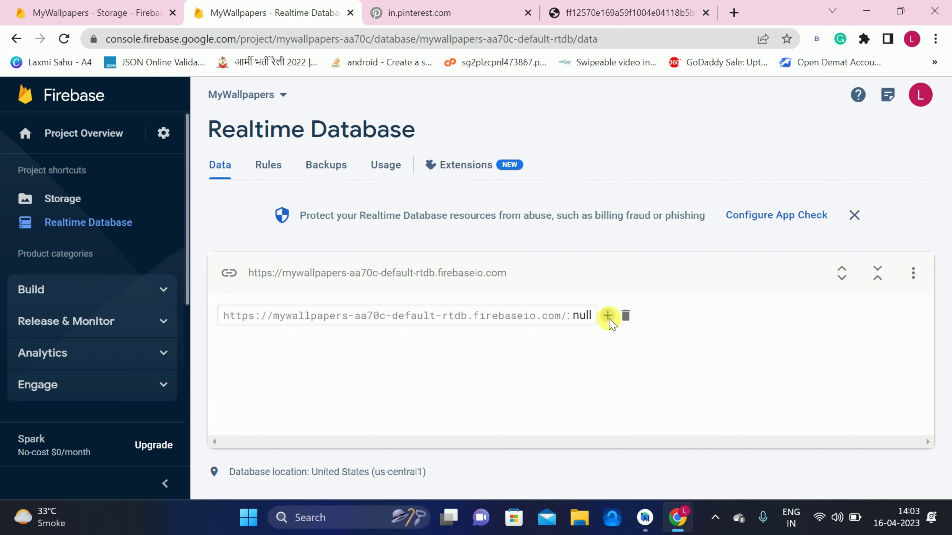
# Start a root node named images in the database, with a child key 1 of type String
pyautogui.click(607, 316)
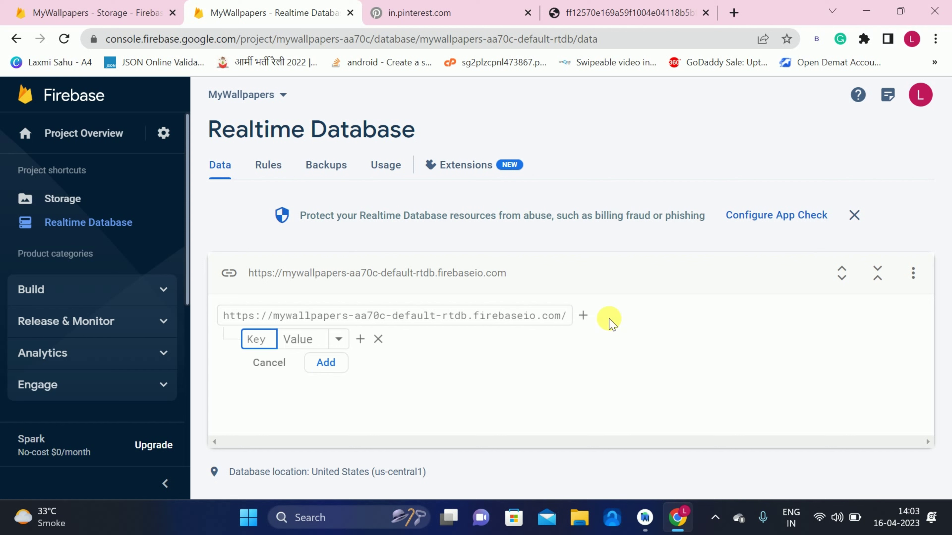
pyautogui.write('images')
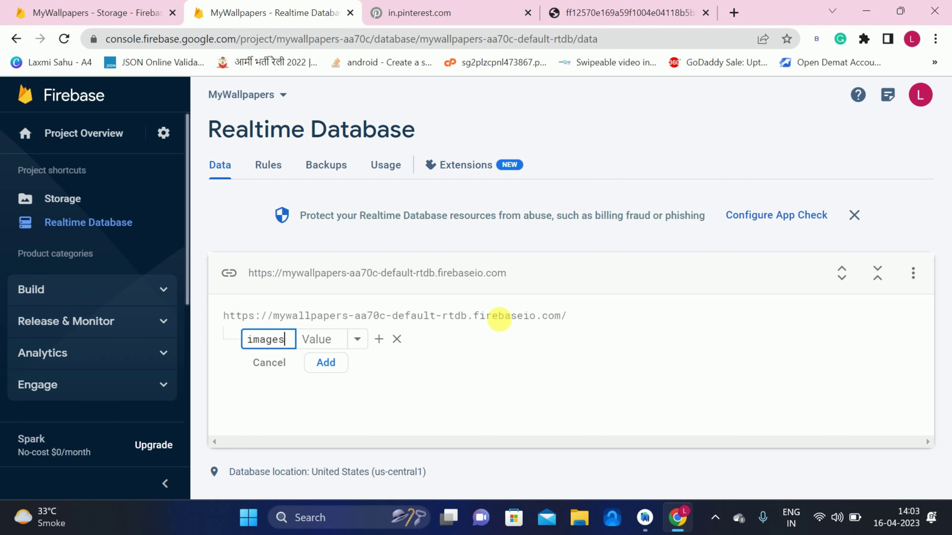
pyautogui.click(378, 339)
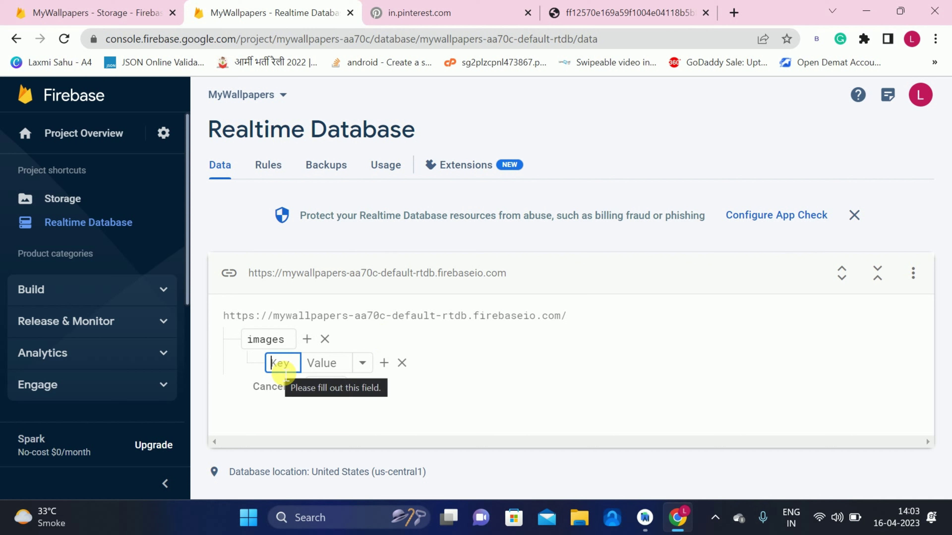
pyautogui.write('1')
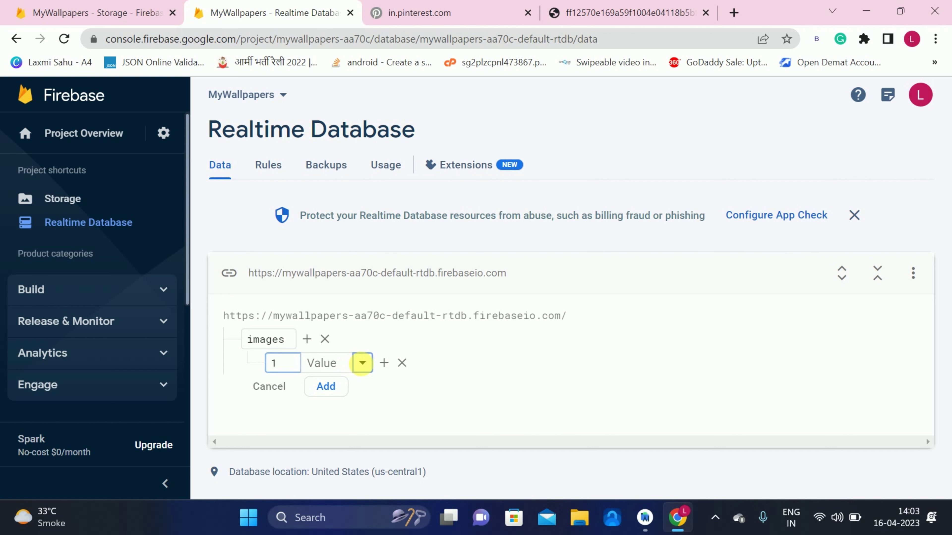
pyautogui.click(362, 362)
pyautogui.click(399, 467)
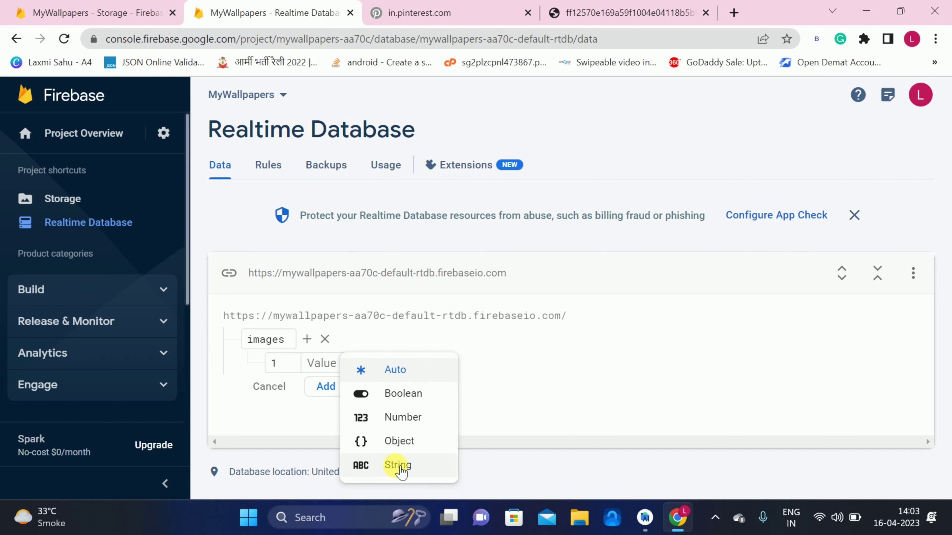
pyautogui.click(324, 366)
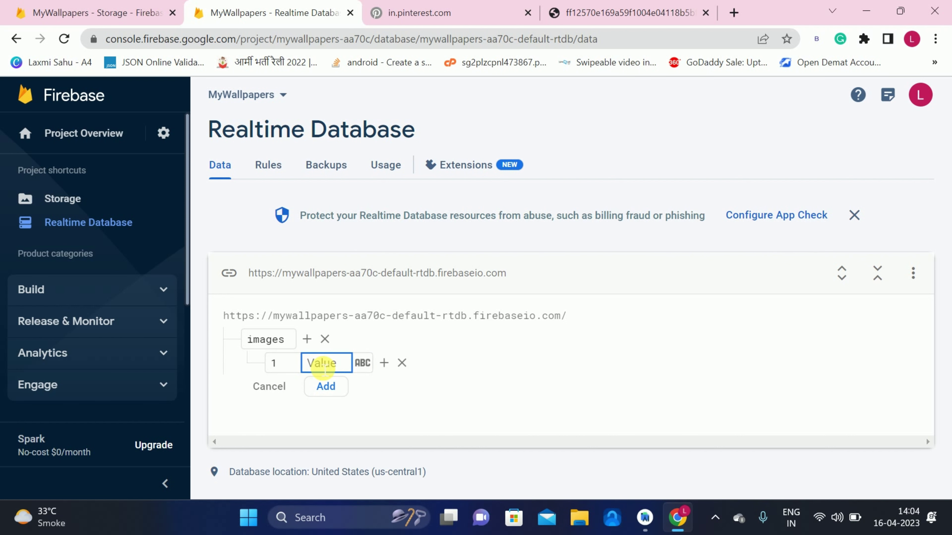
# Copy the tokenized download URL of 1.jpg from Storage and add it as the value of key 1 under images
pyautogui.click(107, 5)
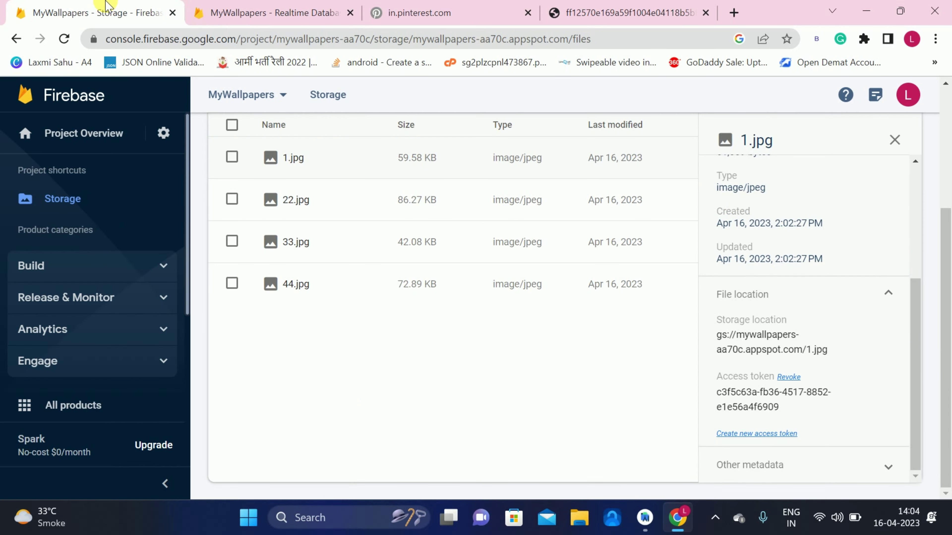
pyautogui.scroll(3, 762, 407)
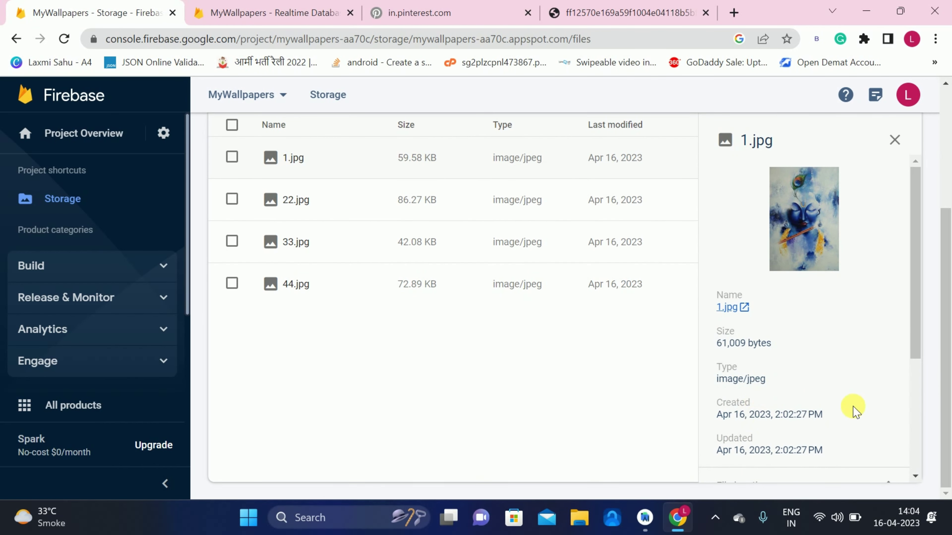
pyautogui.scroll(-4, 852, 408)
pyautogui.click(767, 401)
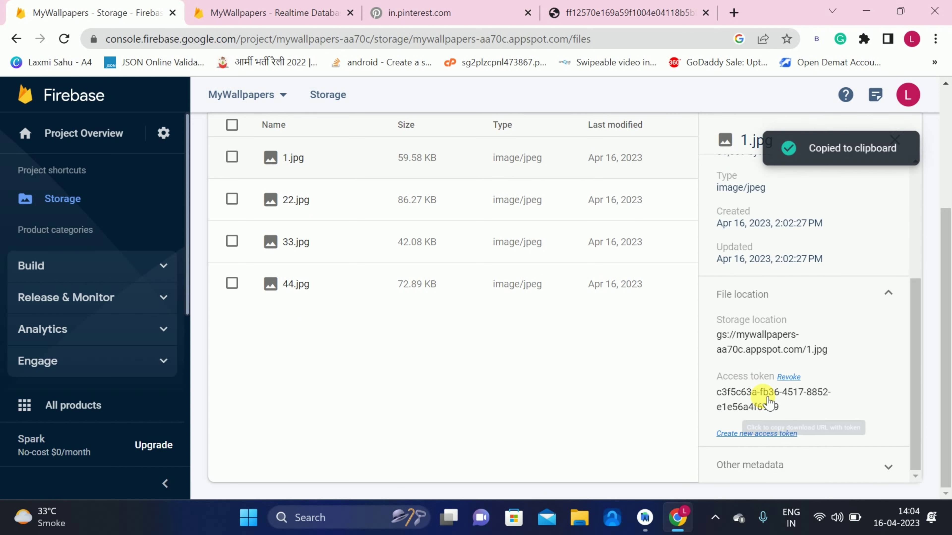
pyautogui.click(230, 12)
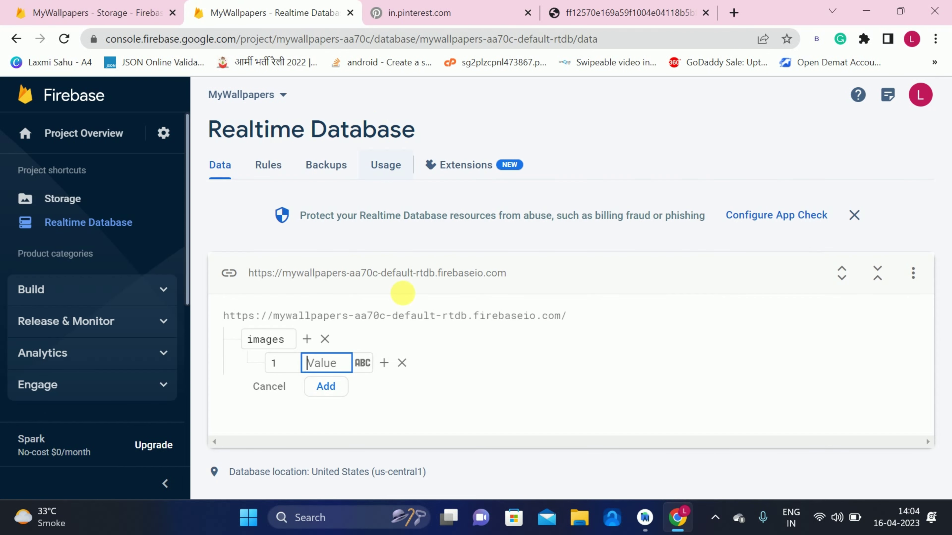
pyautogui.hotkey('ctrl', 'v')
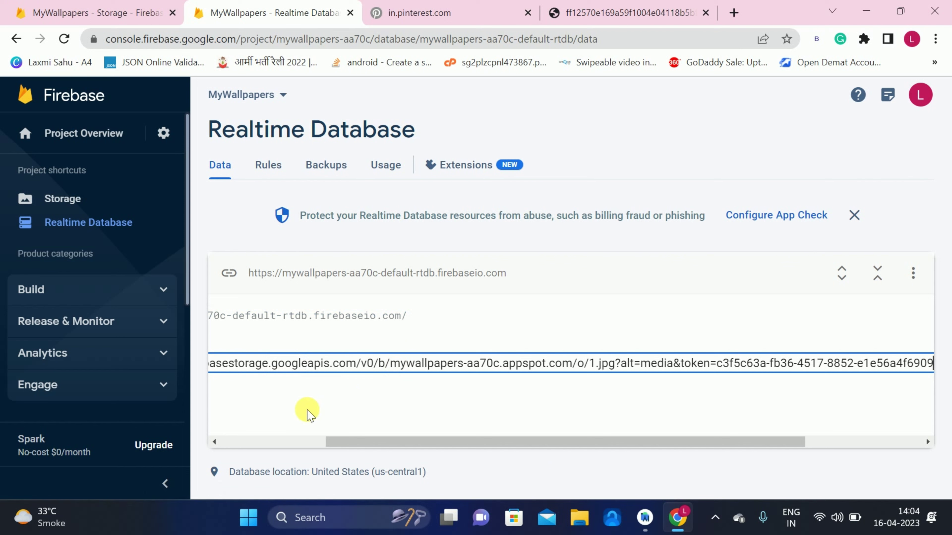
pyautogui.click(325, 390)
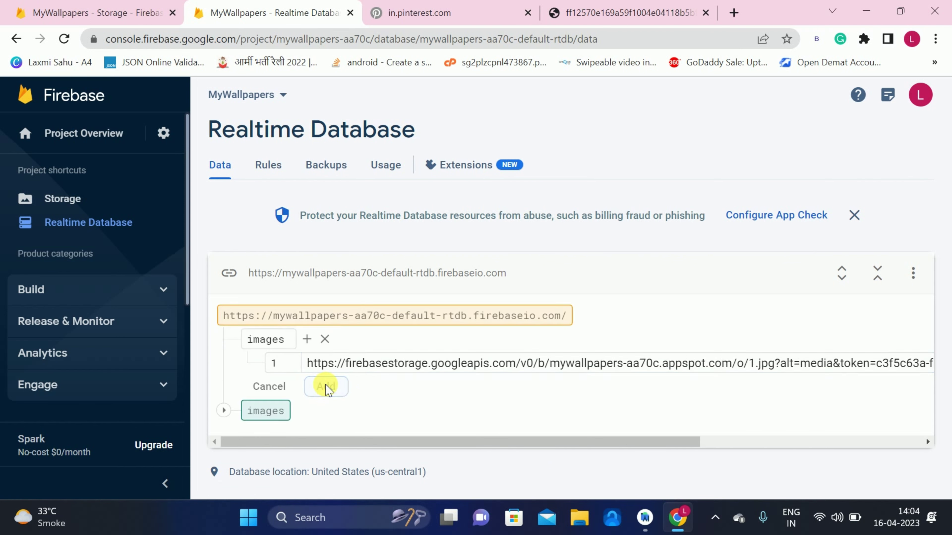
# Expand the images node and start a new child in it with key 2 and type String
pyautogui.click(224, 338)
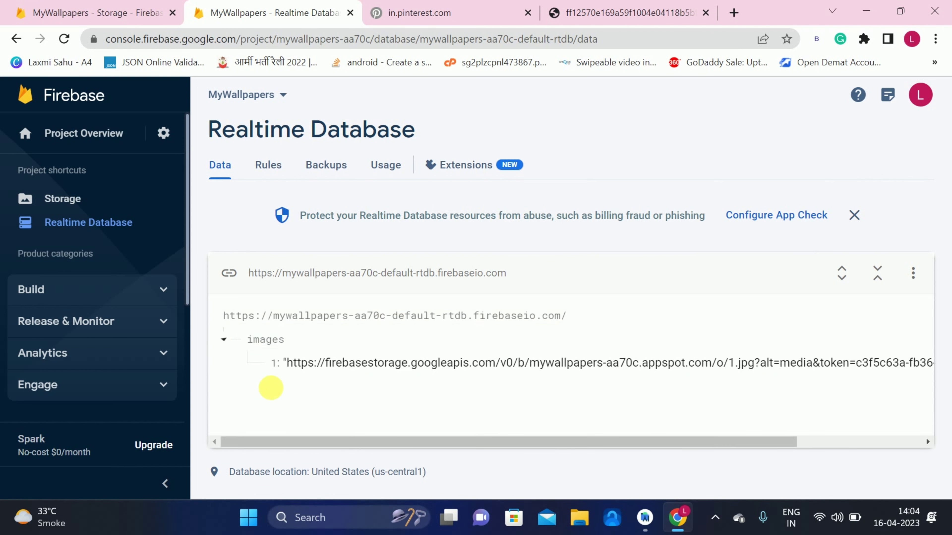
pyautogui.moveTo(300, 342)
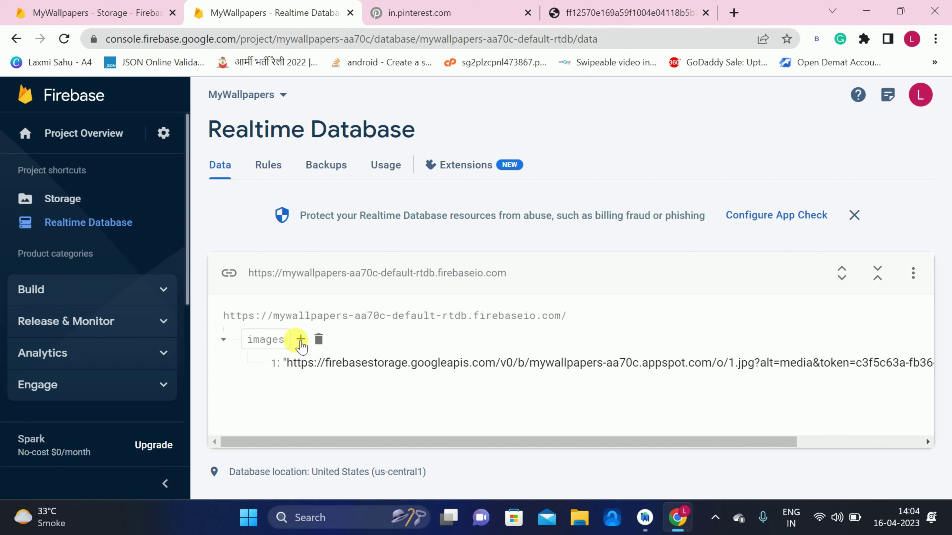
pyautogui.click(301, 339)
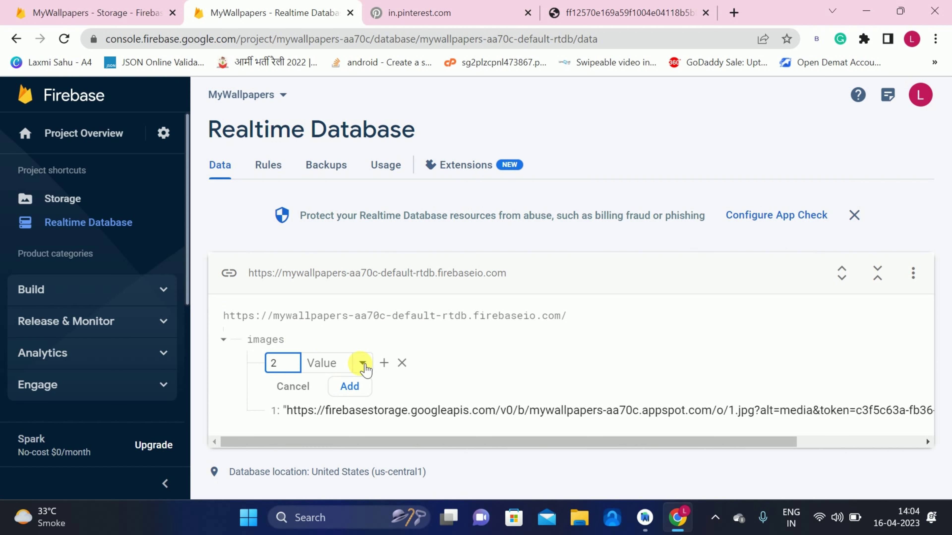
pyautogui.click(365, 363)
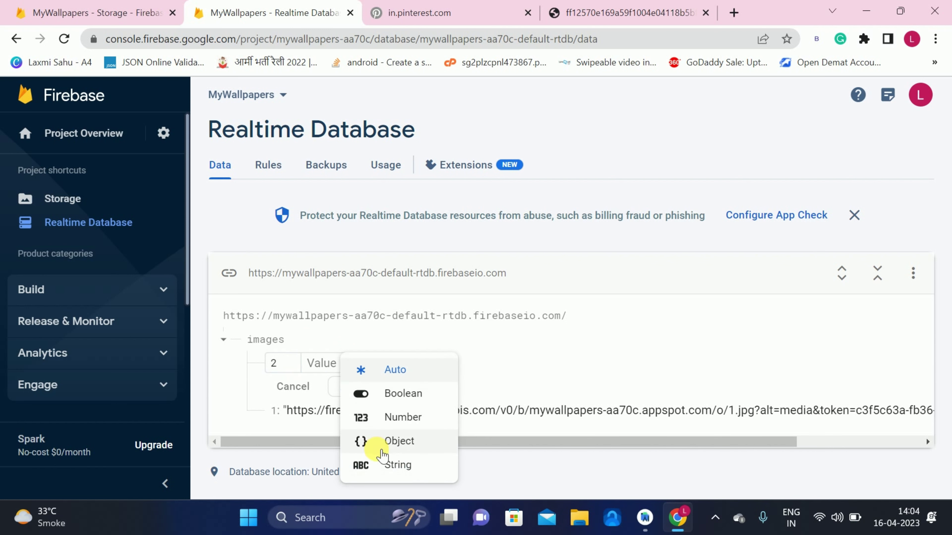
pyautogui.click(386, 469)
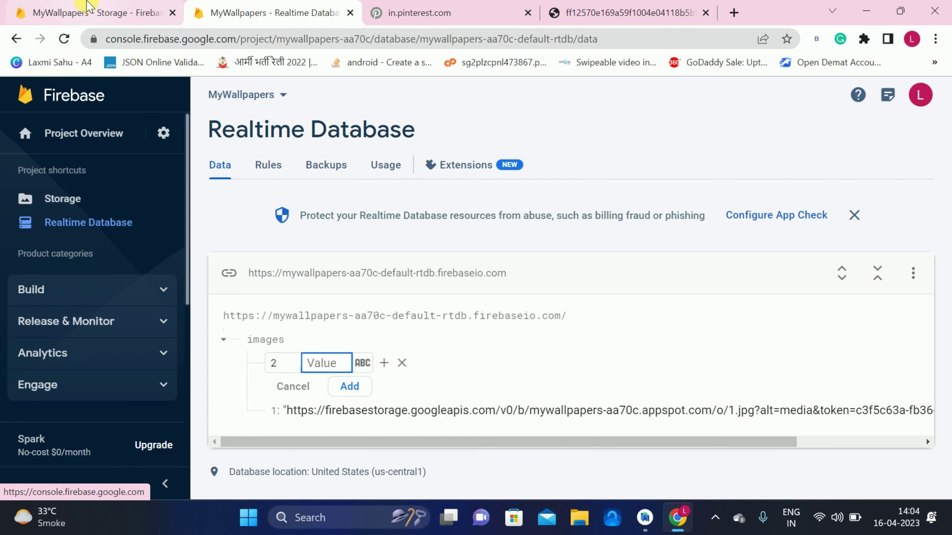
# Copy the tokenized download URL of 22.jpg from Storage and add it as the value of key 2
pyautogui.click(87, 7)
pyautogui.click(298, 210)
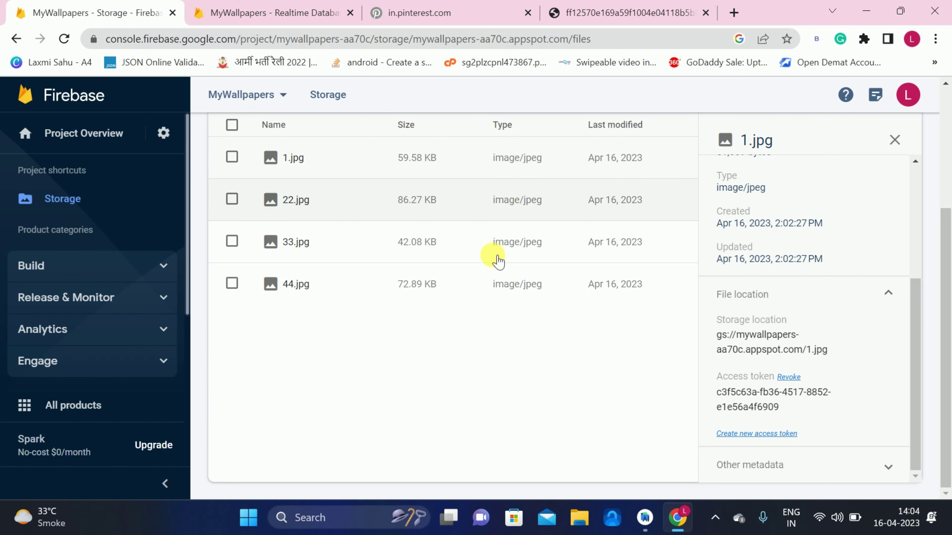
pyautogui.click(784, 410)
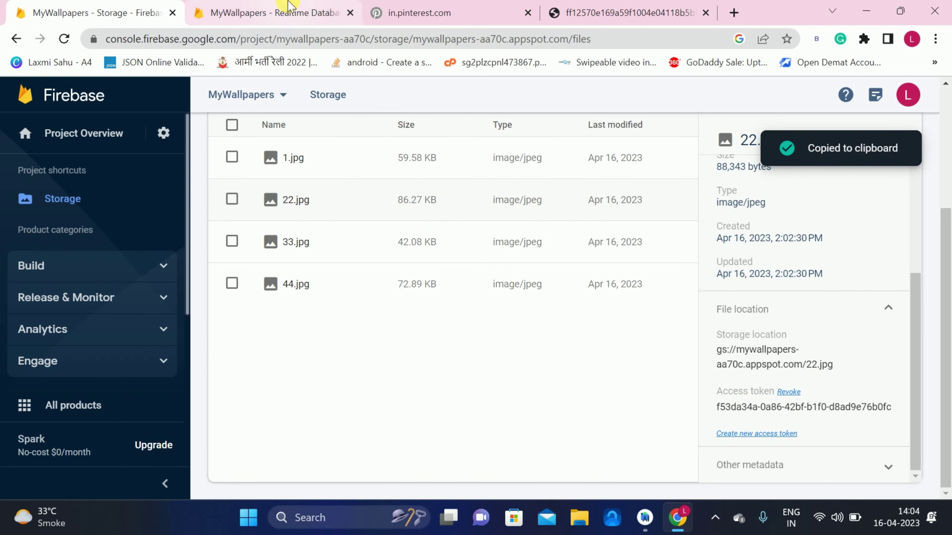
pyautogui.click(283, 11)
pyautogui.hotkey('ctrl', 'v')
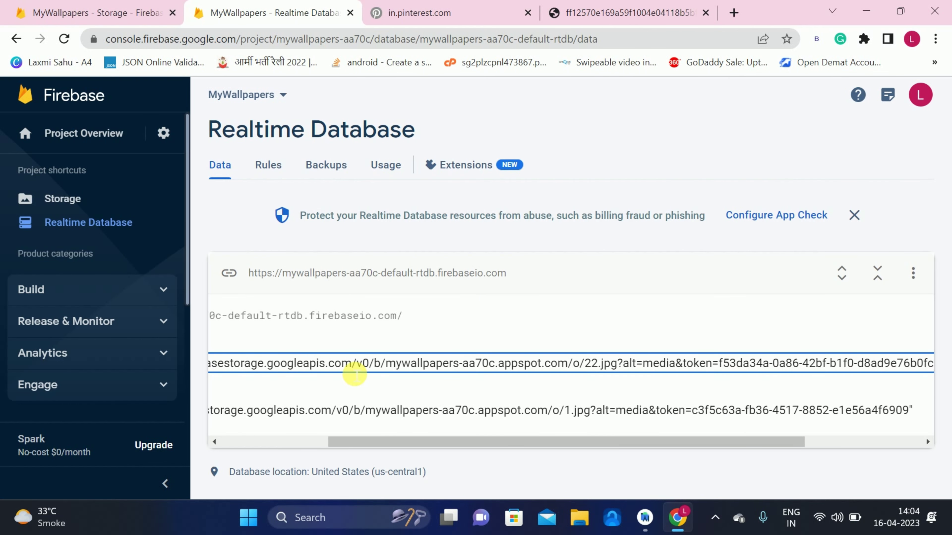
pyautogui.click(346, 386)
# Start another child under the images node with key 3 and type String
pyautogui.click(301, 340)
pyautogui.write('3')
pyautogui.click(359, 364)
pyautogui.click(375, 403)
pyautogui.click(323, 363)
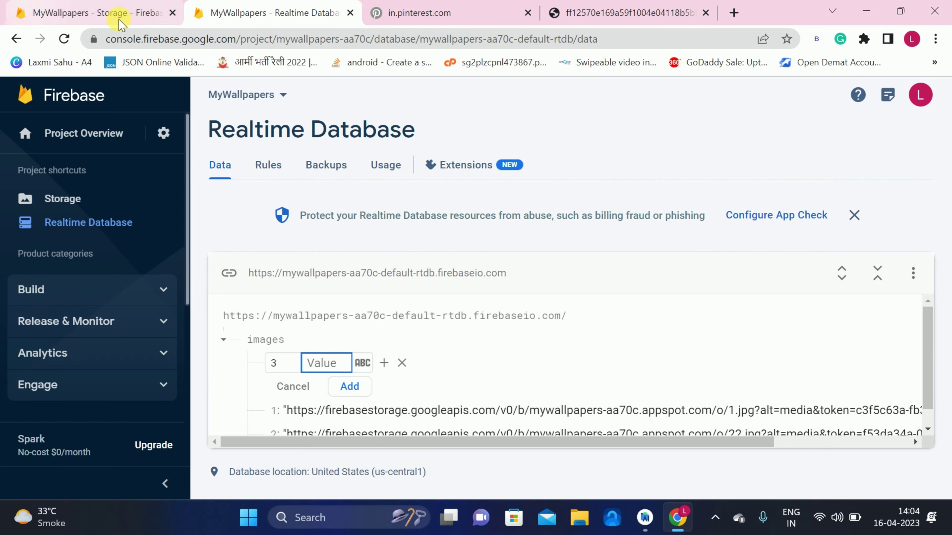
# Copy the tokenized download URL of 33.jpg from Storage and add it as the value of key 3
pyautogui.click(121, 19)
pyautogui.click(296, 243)
pyautogui.scroll(-5, 863, 358)
pyautogui.click(757, 394)
pyautogui.click(270, 12)
pyautogui.hotkey('ctrl', 'v')
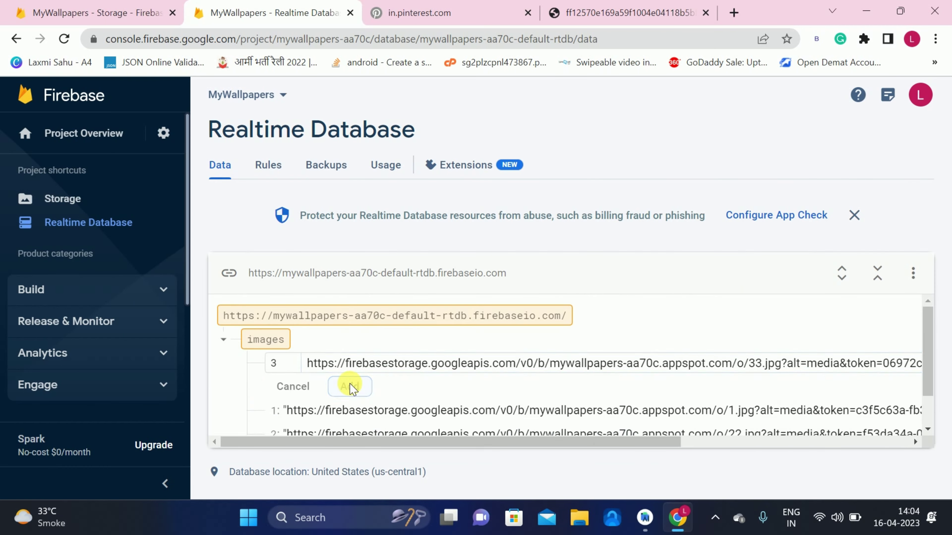
pyautogui.click(350, 386)
# Start another child under the images node with key 4 and type String
pyautogui.click(306, 340)
pyautogui.write('4')
pyautogui.click(362, 363)
pyautogui.click(375, 404)
pyautogui.click(323, 362)
# Copy the tokenized download URL of 44.jpg from Storage and add it as the value of key 4
pyautogui.click(121, 13)
pyautogui.click(478, 285)
pyautogui.click(760, 397)
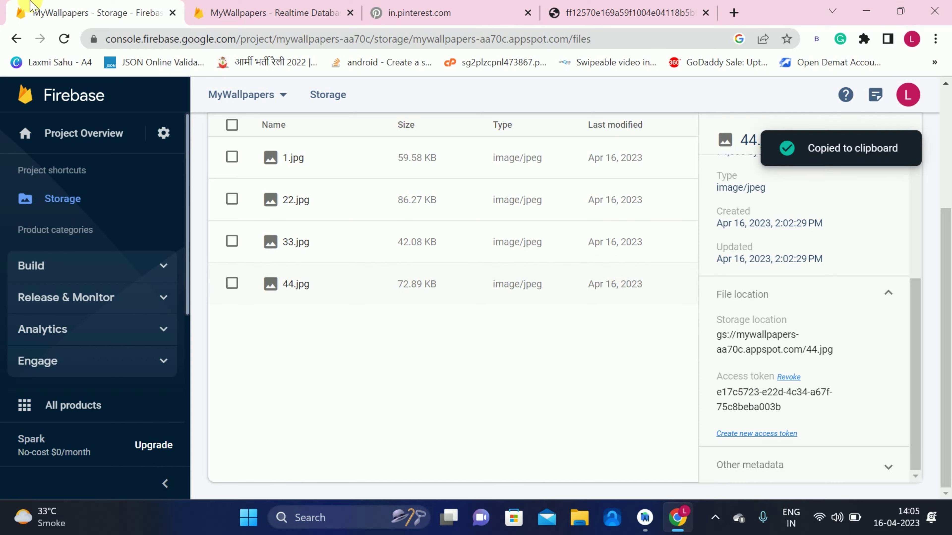
pyautogui.click(270, 13)
pyautogui.hotkey('ctrl', 'v')
pyautogui.click(349, 386)
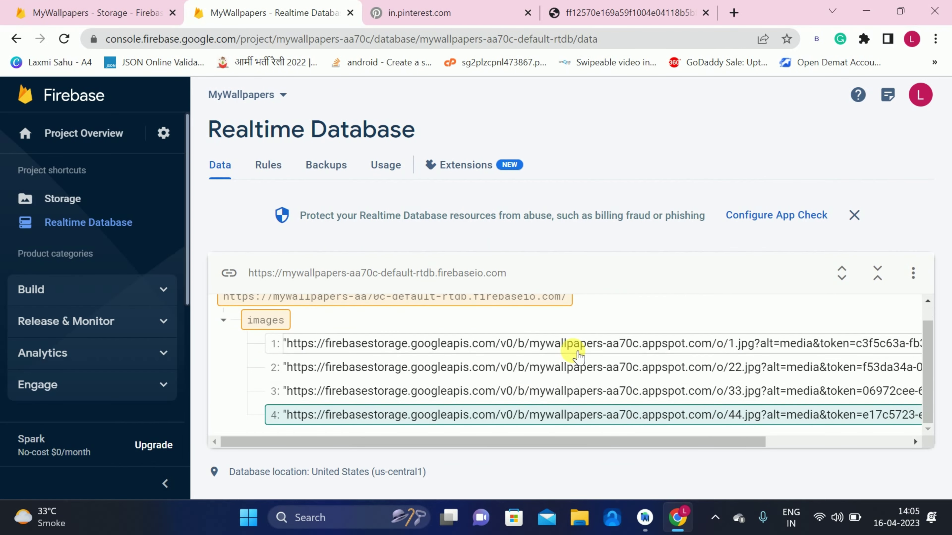
pyautogui.scroll(-1, 573, 350)
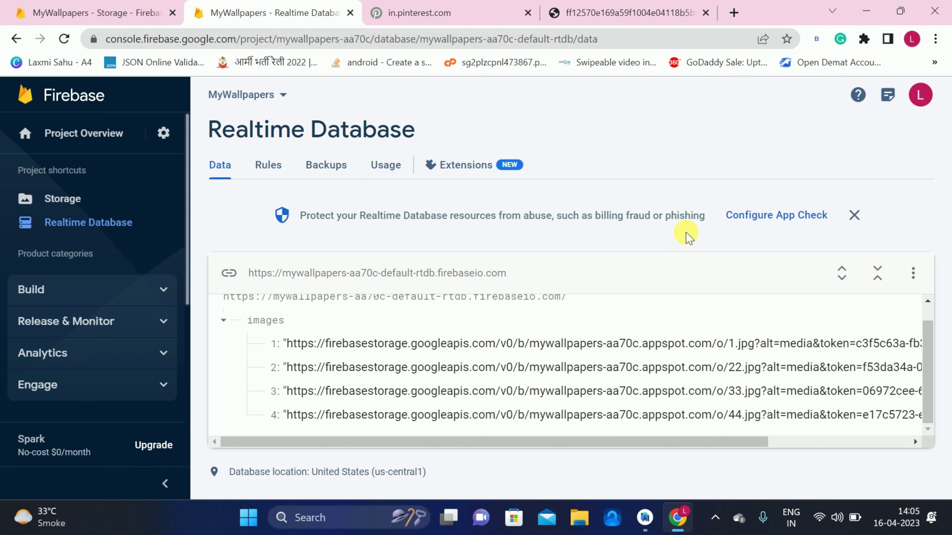
# Switch to Android Studio and open activity_main.xml from the res layout folder with code and design shown side by side
pyautogui.hotkey('alt', 'Tab')
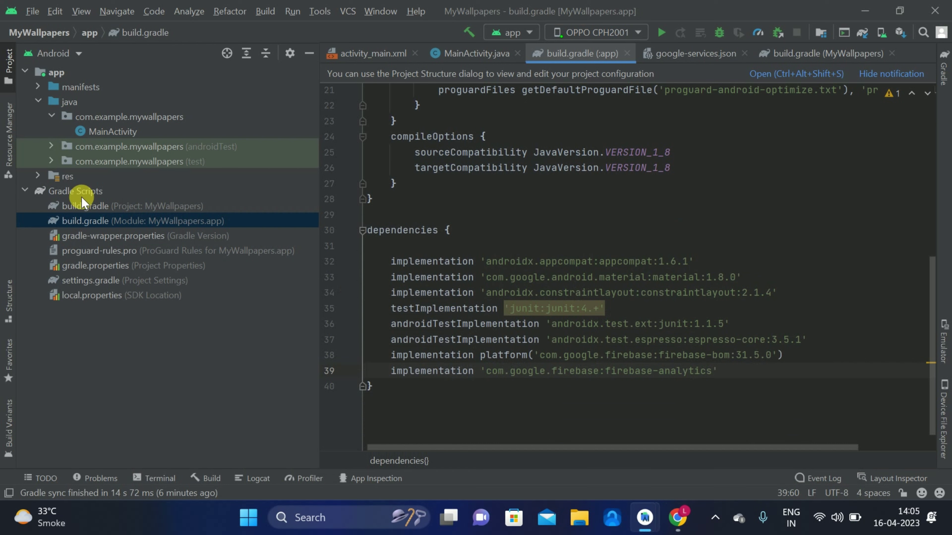
pyautogui.click(37, 175)
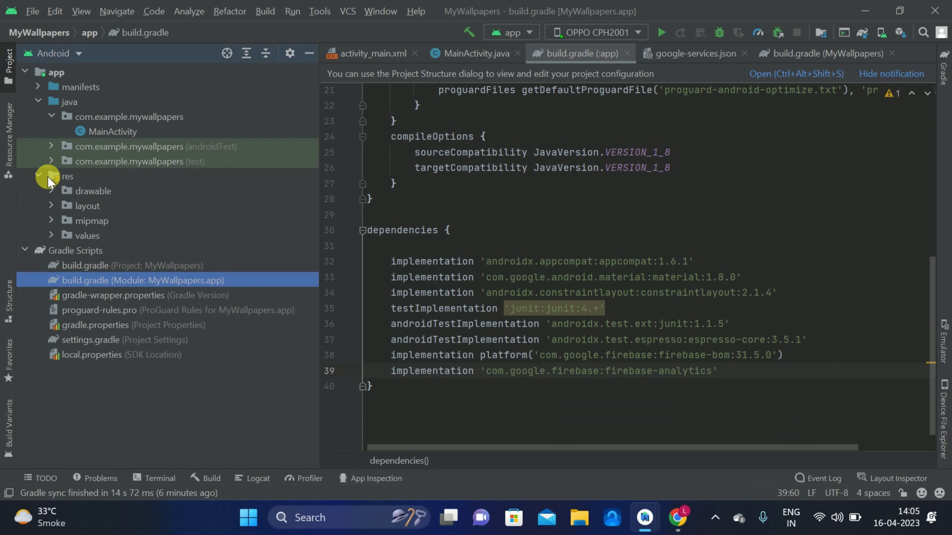
pyautogui.click(51, 206)
pyautogui.click(137, 221)
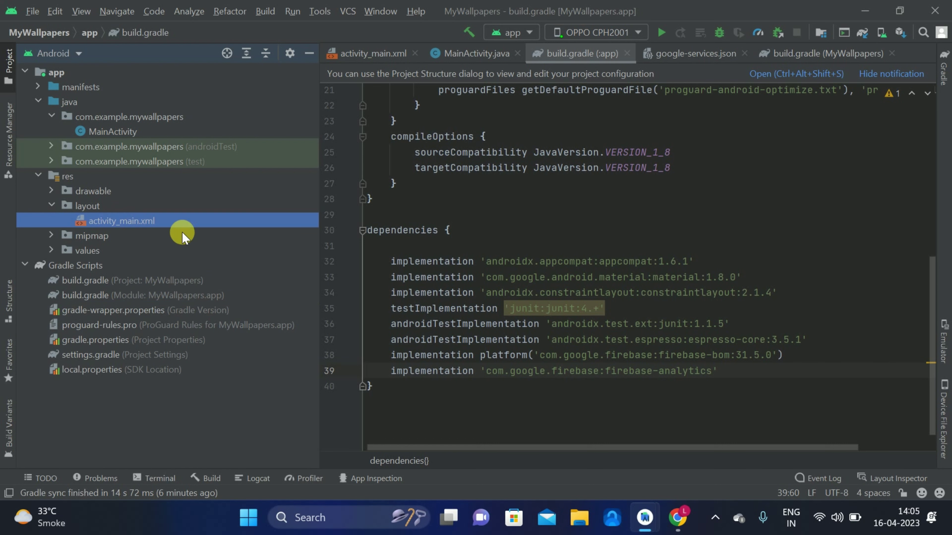
pyautogui.doubleClick(166, 220)
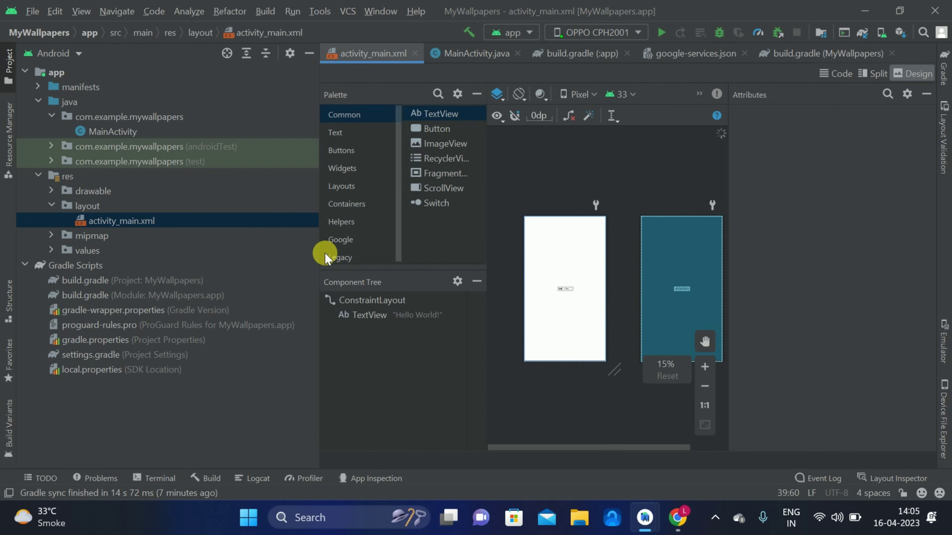
pyautogui.click(872, 73)
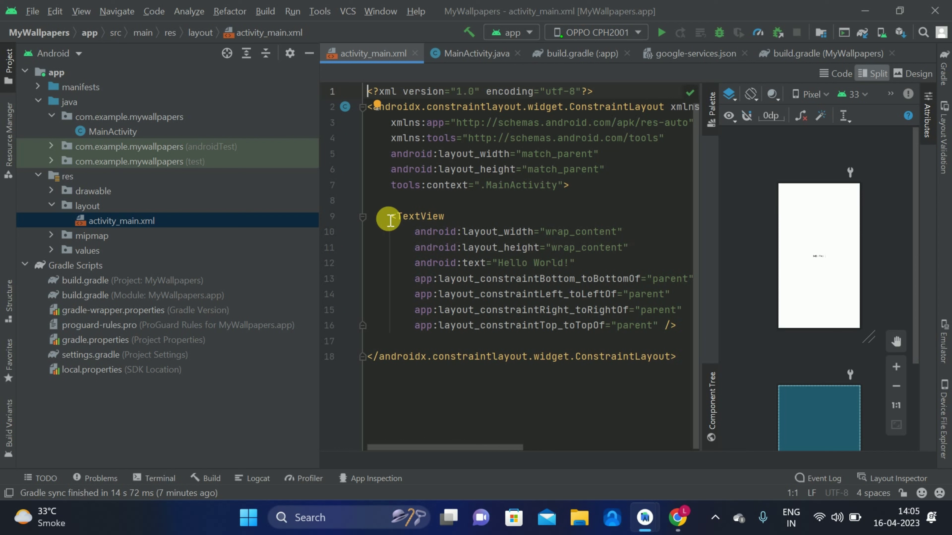
# Replace the Hello World TextView in the ConstraintLayout with an androidx.recyclerview.widget.RecyclerView element
pyautogui.moveTo(388, 217); pyautogui.dragTo(510, 351)
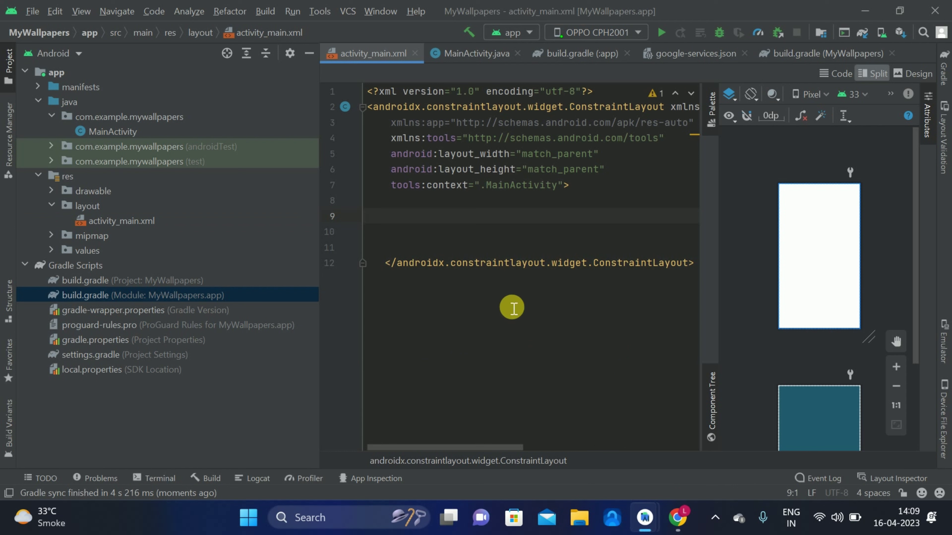
pyautogui.press('Return')
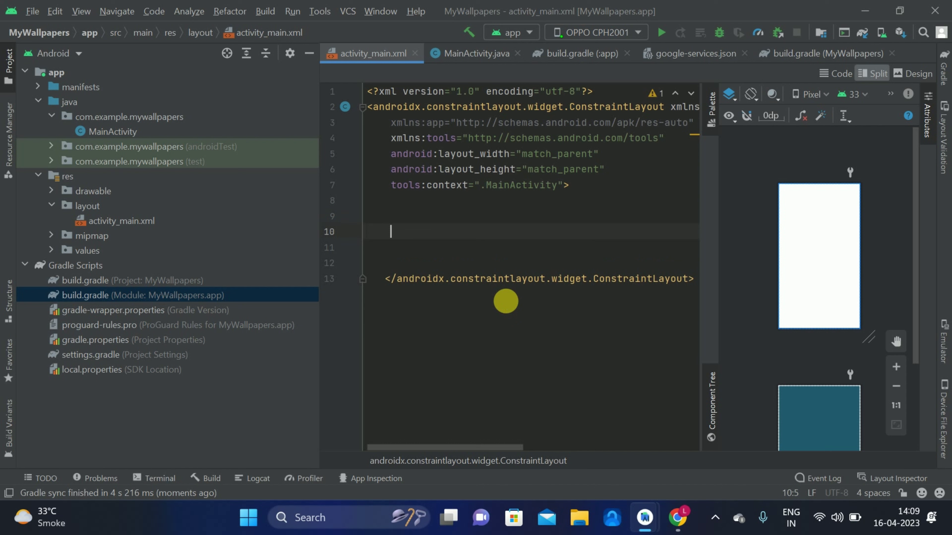
pyautogui.write('<')
pyautogui.press('capslock')
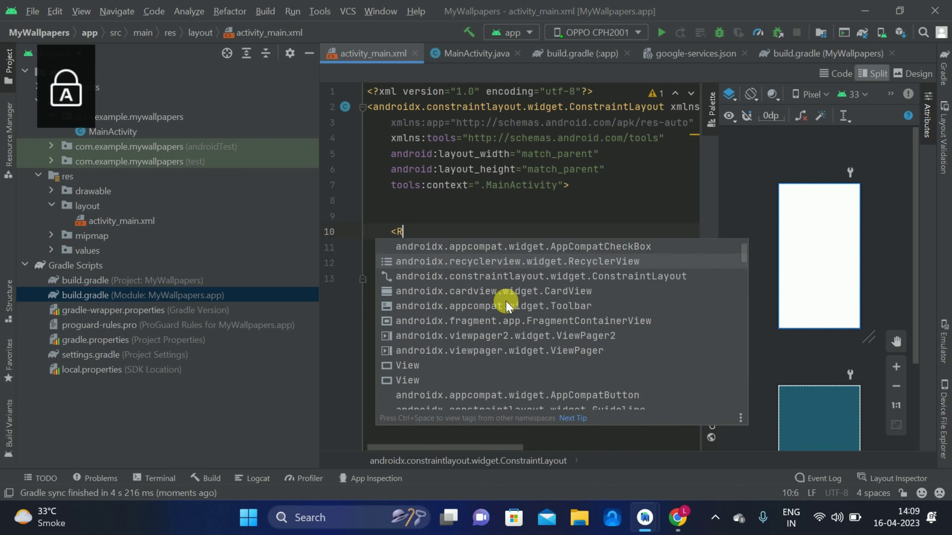
pyautogui.write('R')
pyautogui.press('capslock')
pyautogui.write('ecyc')
pyautogui.press('Return')
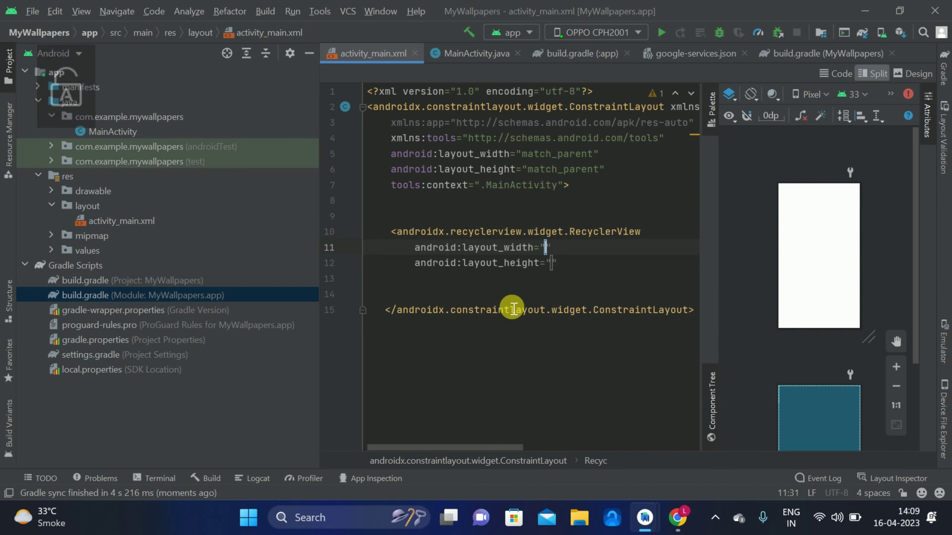
# Set the RecyclerView's layout_width and layout_height to 0dp
pyautogui.write('0dp')
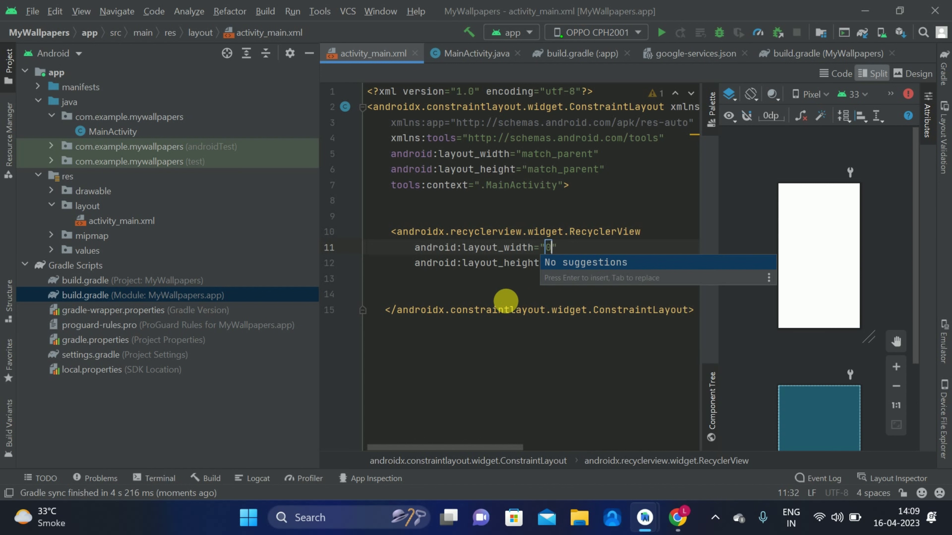
pyautogui.click(446, 285)
pyautogui.click(554, 264)
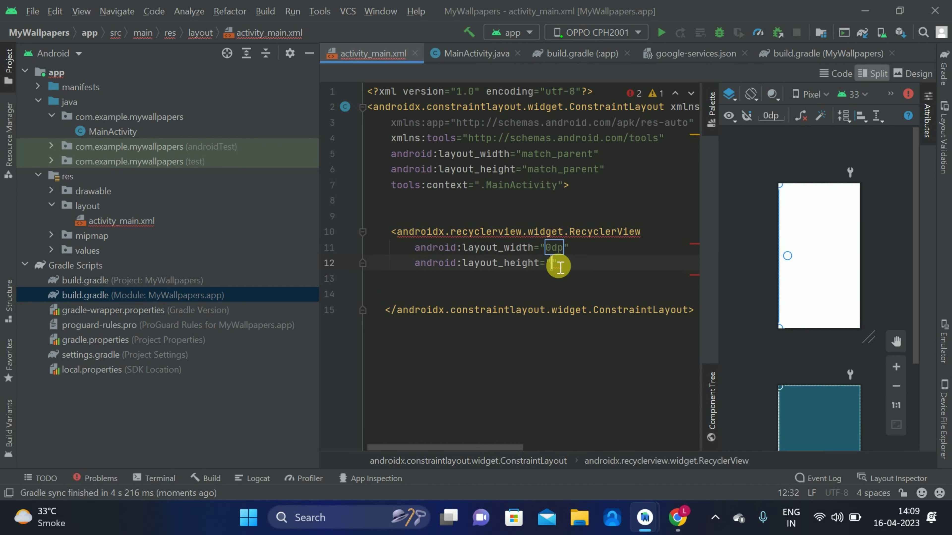
pyautogui.write('0dp')
pyautogui.press('End')
pyautogui.press('Return')
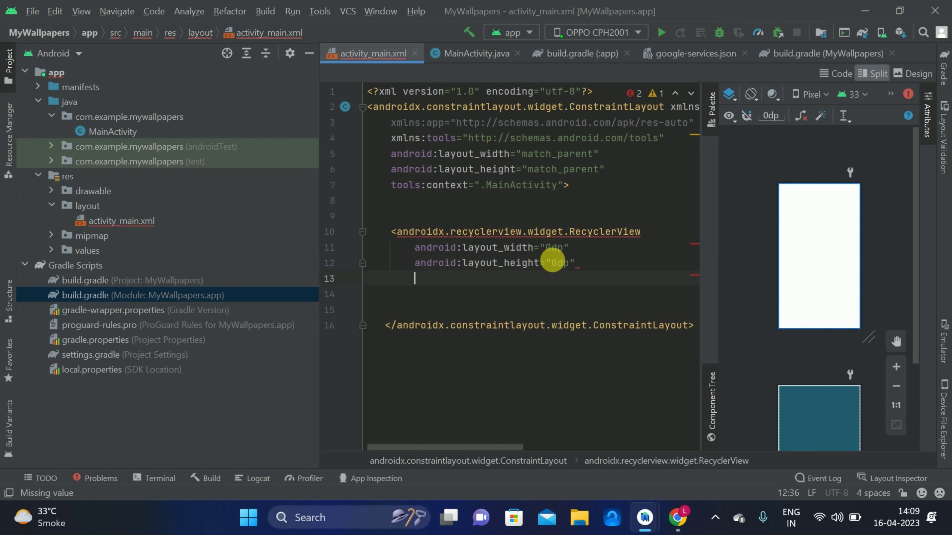
# Give the RecyclerView the id @+id/rc_main
pyautogui.write('id')
pyautogui.press('Return')
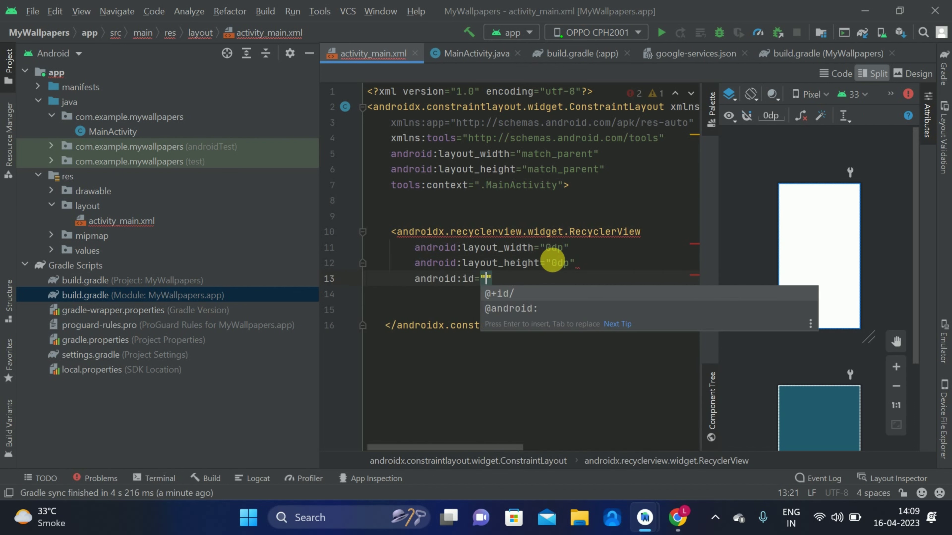
pyautogui.press('Return')
pyautogui.write('nc')
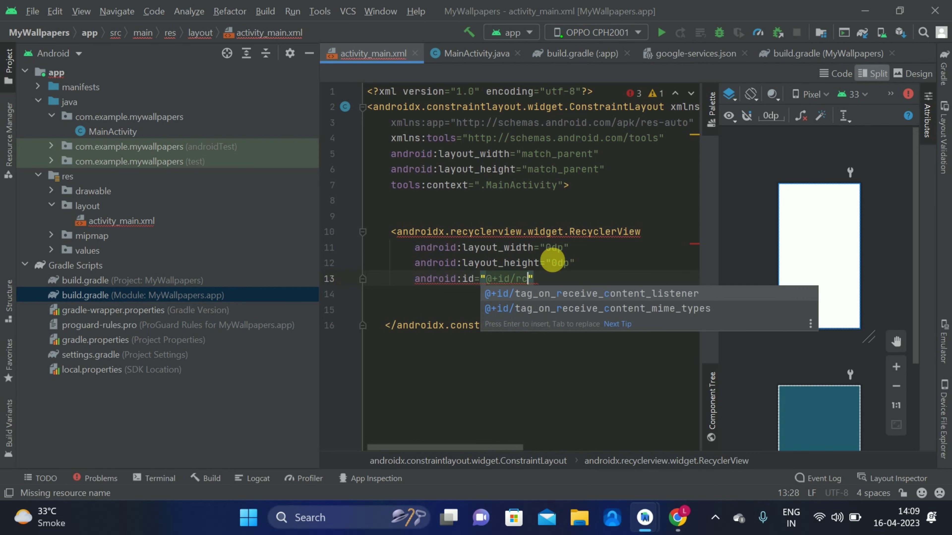
pyautogui.write('_main')
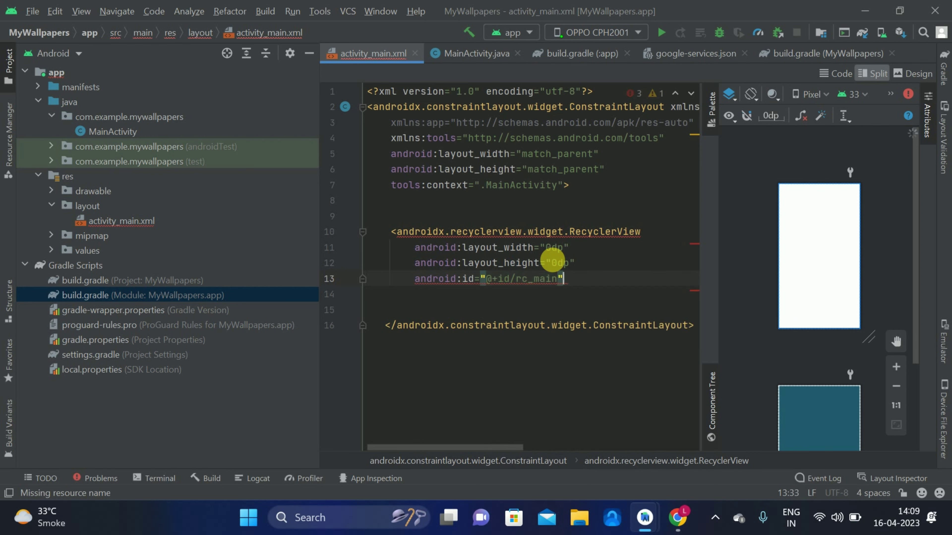
pyautogui.press('Return')
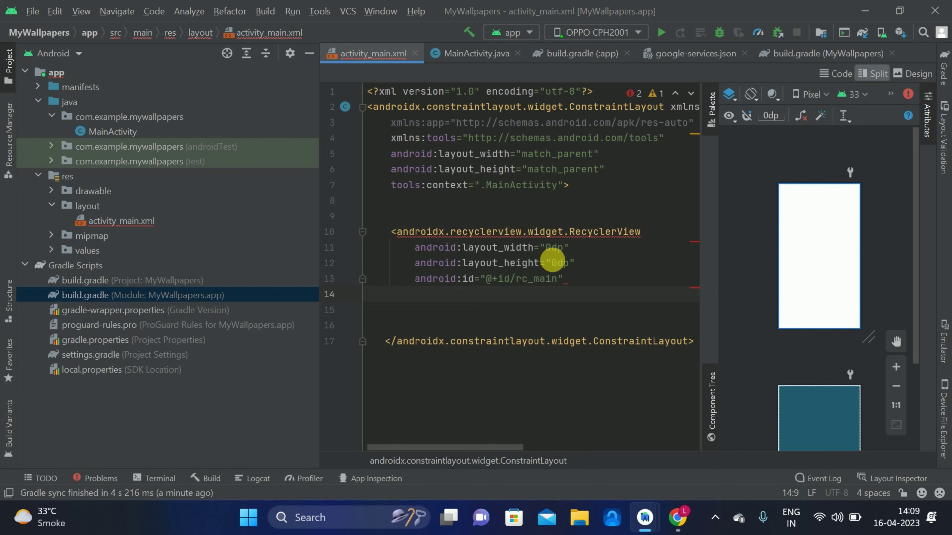
# Constrain the RecyclerView's end to the end of parent with layout_constraintEnd_toEndOf
pyautogui.write('c')
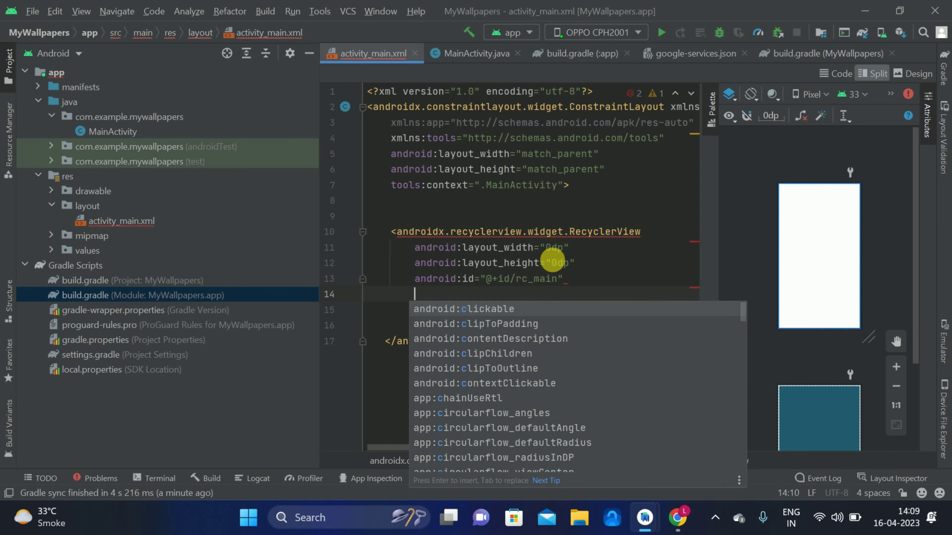
pyautogui.press('BackSpace')
pyautogui.write('end')
pyautogui.press('Down')
pyautogui.press('Down')
pyautogui.press('Down')
pyautogui.press('Down')
pyautogui.press('Down')
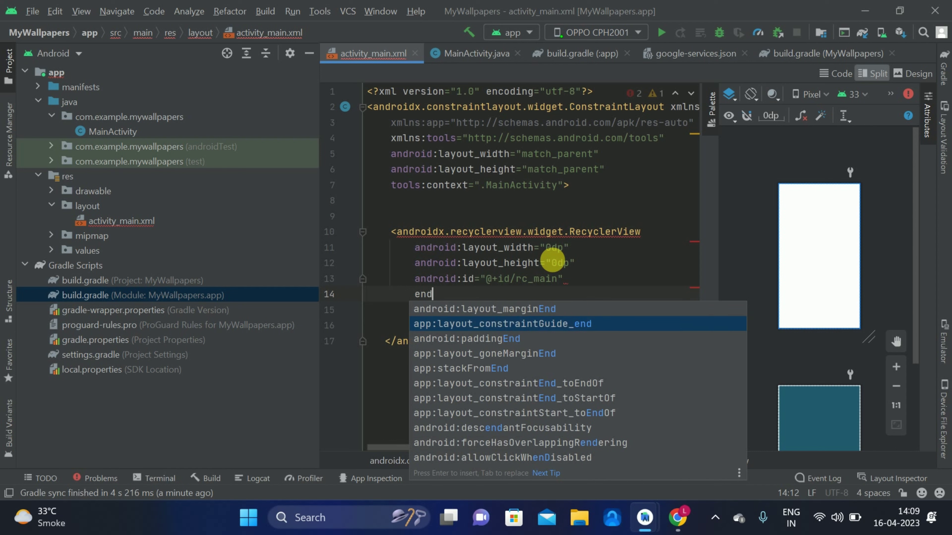
pyautogui.press('Return')
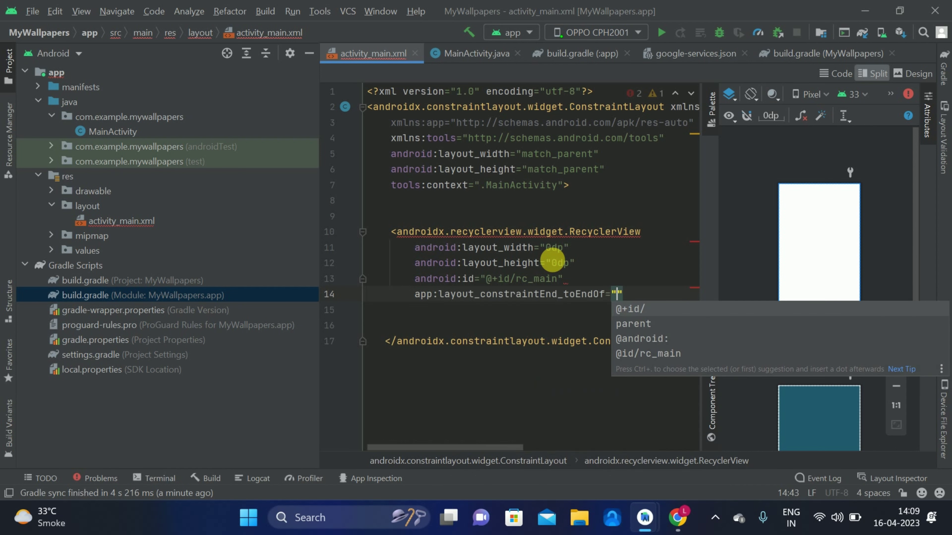
pyautogui.write('p')
pyautogui.press('Return')
pyautogui.press('Return')
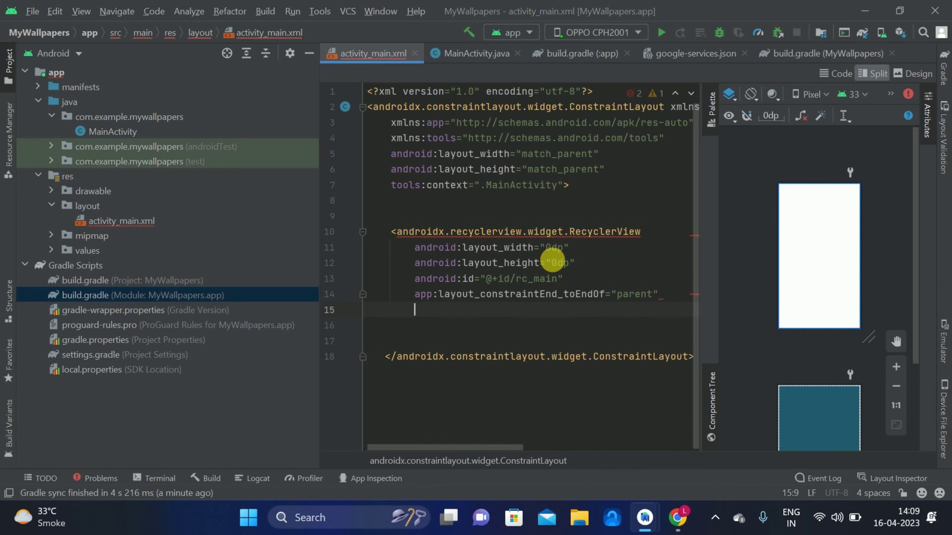
# Constrain the RecyclerView's start to the start of parent with layout_constraintStart_toStartOf
pyautogui.write('start')
pyautogui.press('Down')
pyautogui.press('Down')
pyautogui.press('Down')
pyautogui.press('Return')
pyautogui.write('p')
pyautogui.press('Return')
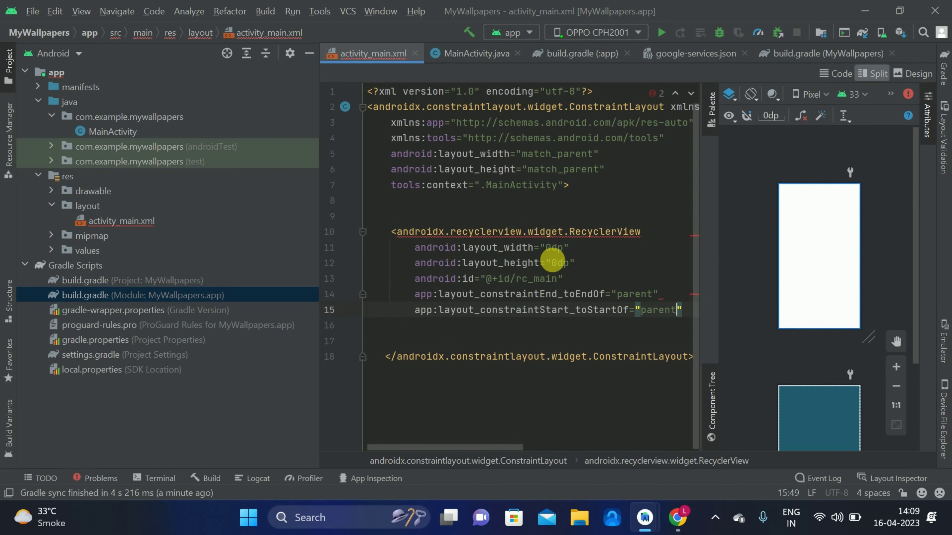
pyautogui.press('Return')
# Constrain the RecyclerView's bottom to the bottom of parent with layout_constraintBottom_toBottomOf
pyautogui.write('bott')
pyautogui.press('Down')
pyautogui.press('Down')
pyautogui.press('Down')
pyautogui.press('Return')
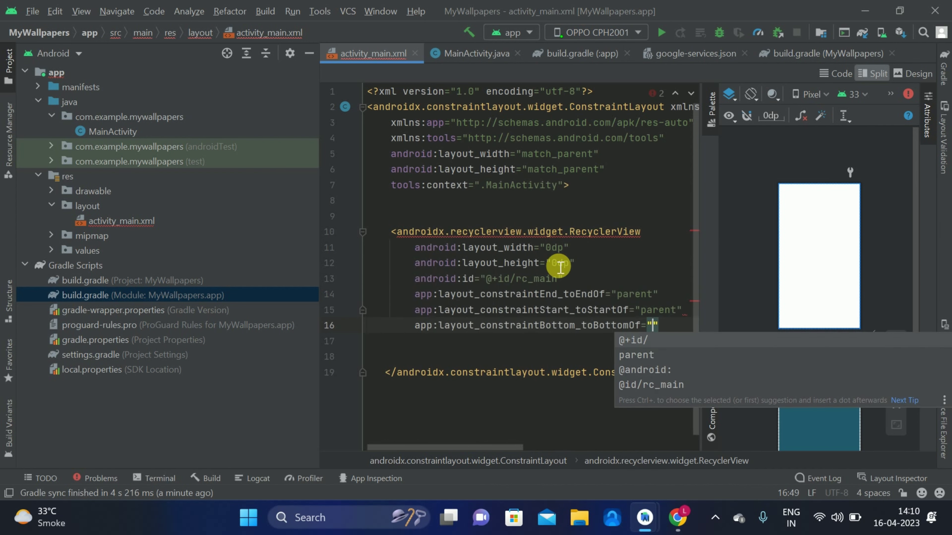
pyautogui.write('p')
pyautogui.press('Return')
pyautogui.press('Return')
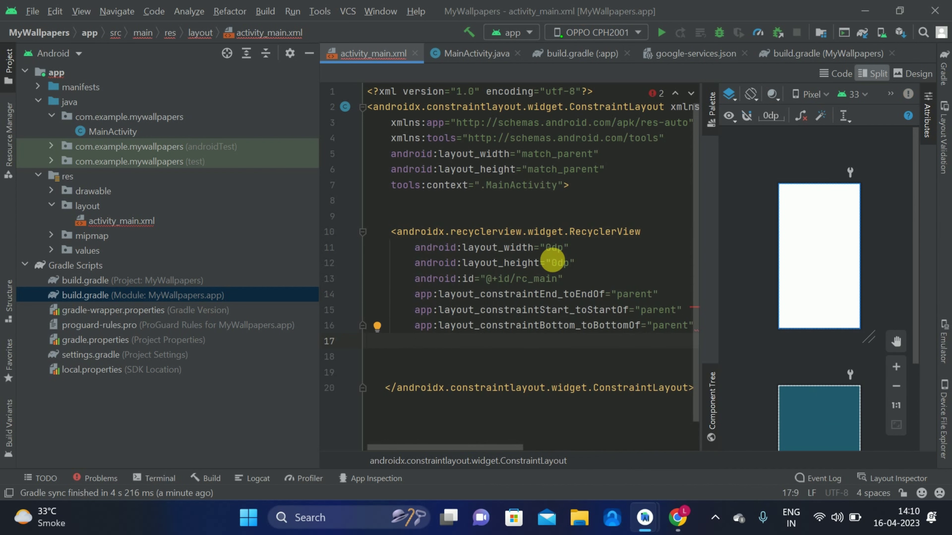
# Constrain the RecyclerView's top to the top of parent with layout_constraintTop_toTopOf and self-close the tag
pyautogui.write('tTop')
pyautogui.press('Down')
pyautogui.press('Down')
pyautogui.press('Down')
pyautogui.press('Return')
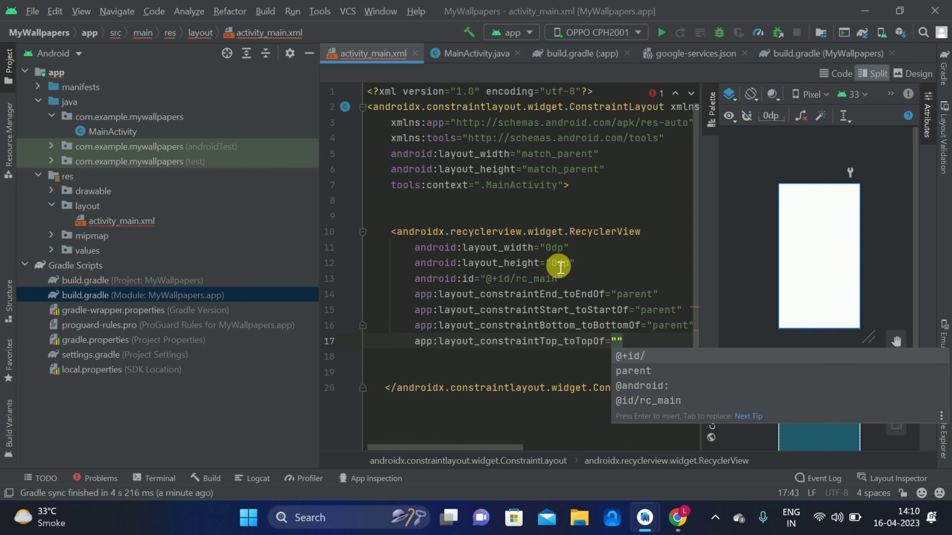
pyautogui.write('p')
pyautogui.press('Return')
pyautogui.press('End')
pyautogui.write('/')
pyautogui.press('Return')
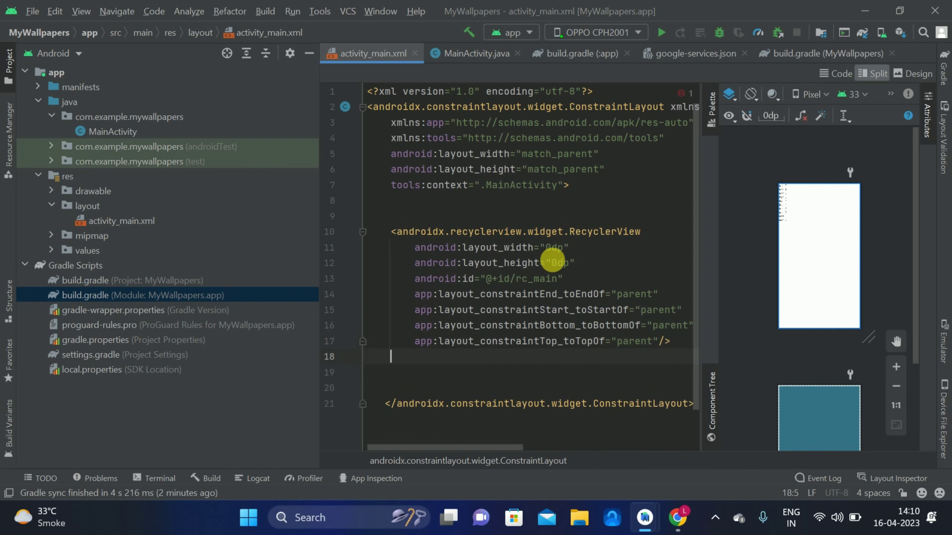
# Add a ProgressBar element below the RecyclerView and start entering its layout_width
pyautogui.press('Return')
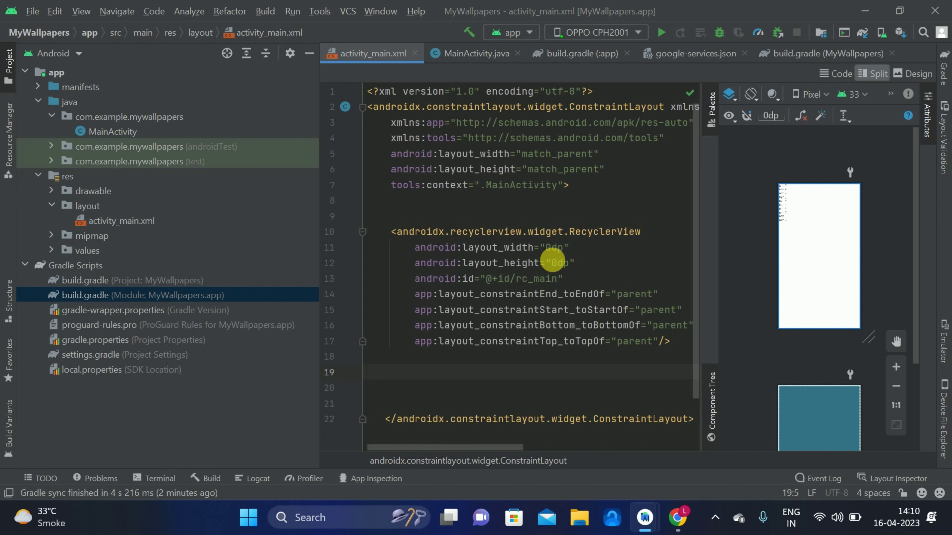
pyautogui.write('<')
pyautogui.press('capslock')
pyautogui.write('P')
pyautogui.press('capslock')
pyautogui.write('rogre')
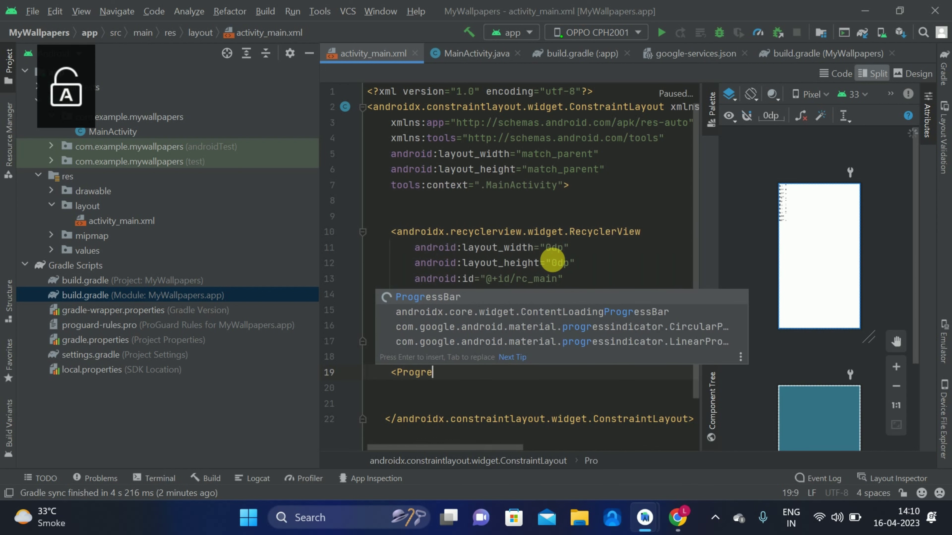
pyautogui.press('Return')
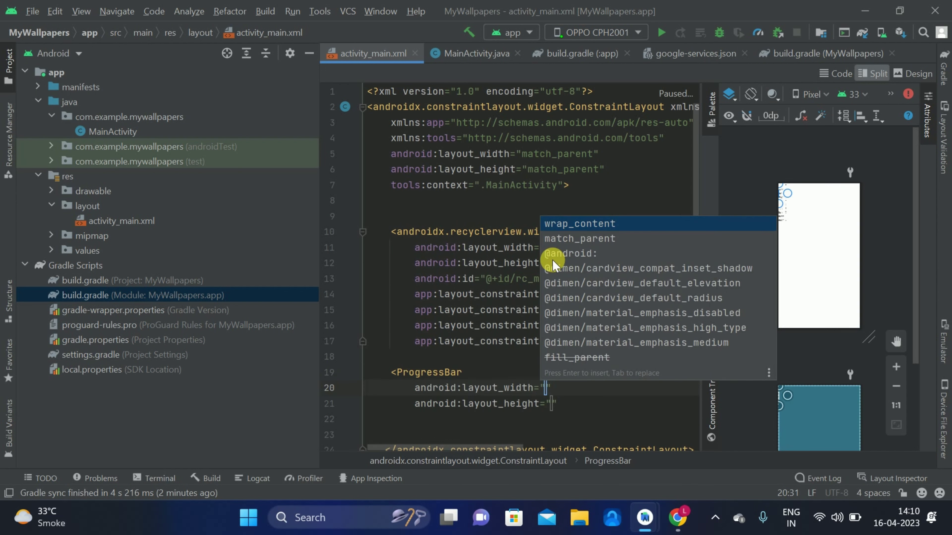
pyautogui.write('w')
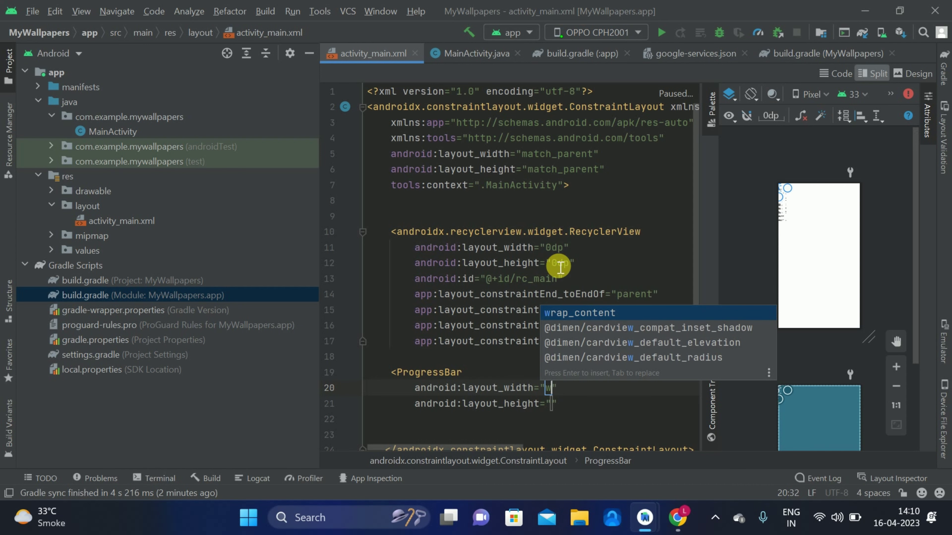